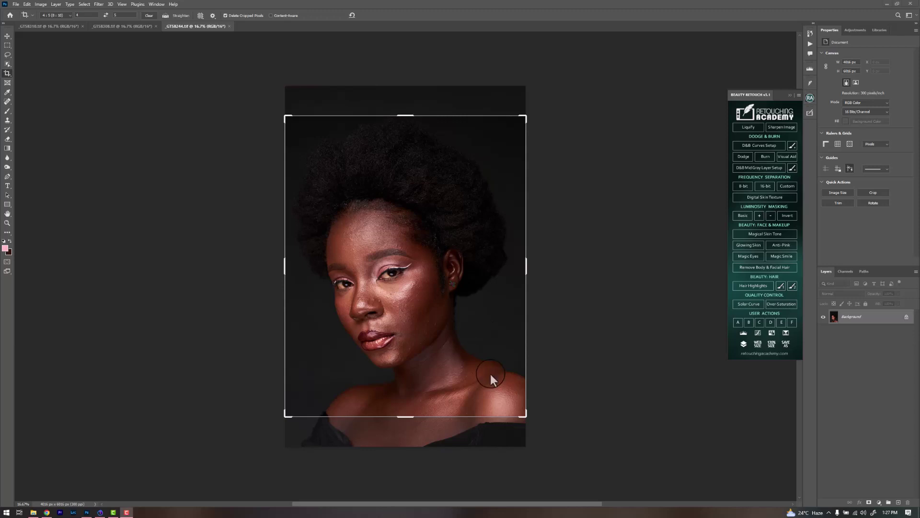
# - Check the pen display's working area mapping in the Huion tablet settings and close them
pyautogui.click(828, 513)
pyautogui.click(846, 483)
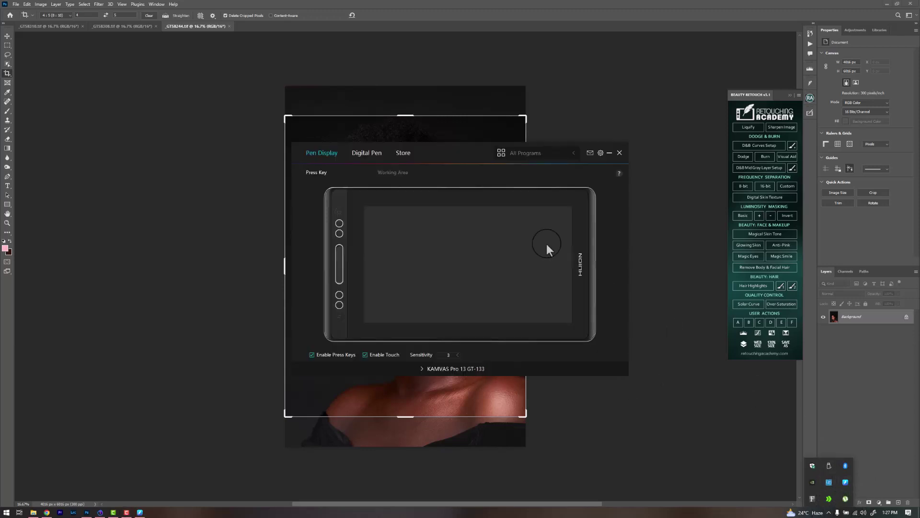
pyautogui.click(400, 188)
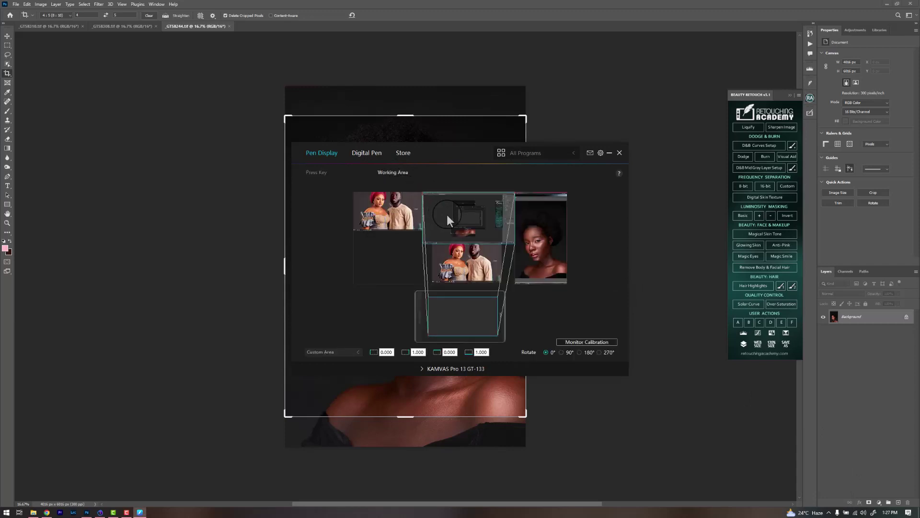
pyautogui.click(619, 152)
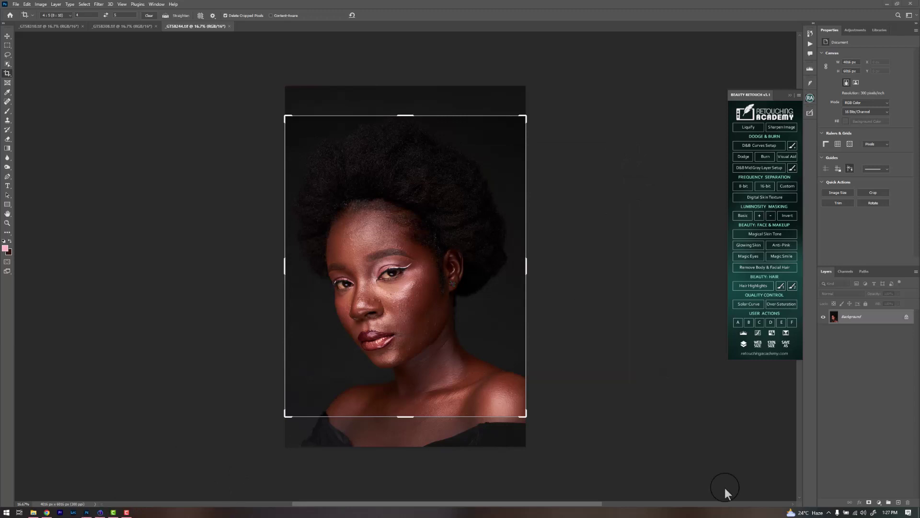
# - Test the digital pen's pressure sensitivity with trial strokes in the Huion tablet settings, and clear the test area
pyautogui.click(829, 512)
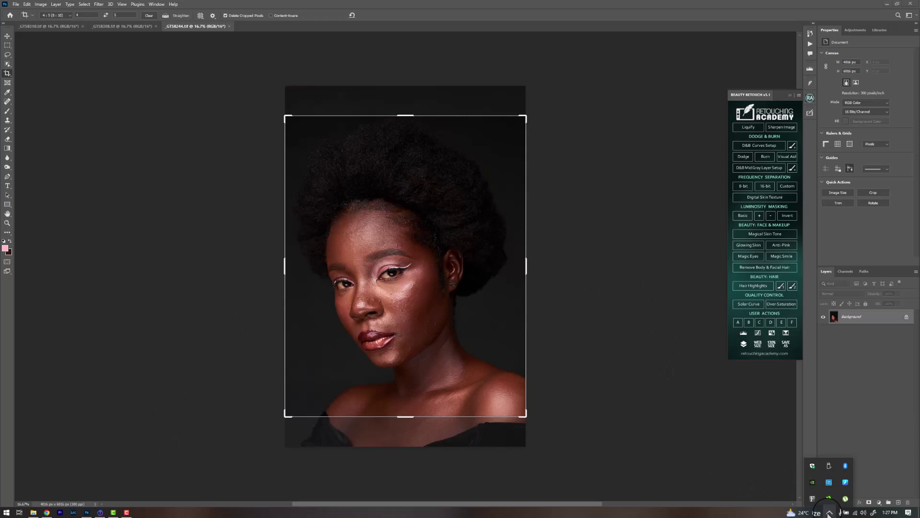
pyautogui.click(845, 482)
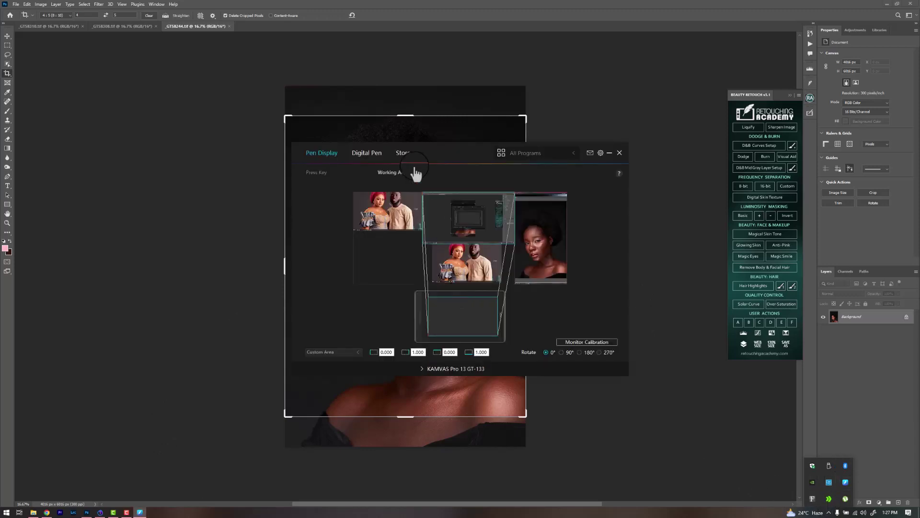
pyautogui.click(318, 173)
pyautogui.click(361, 156)
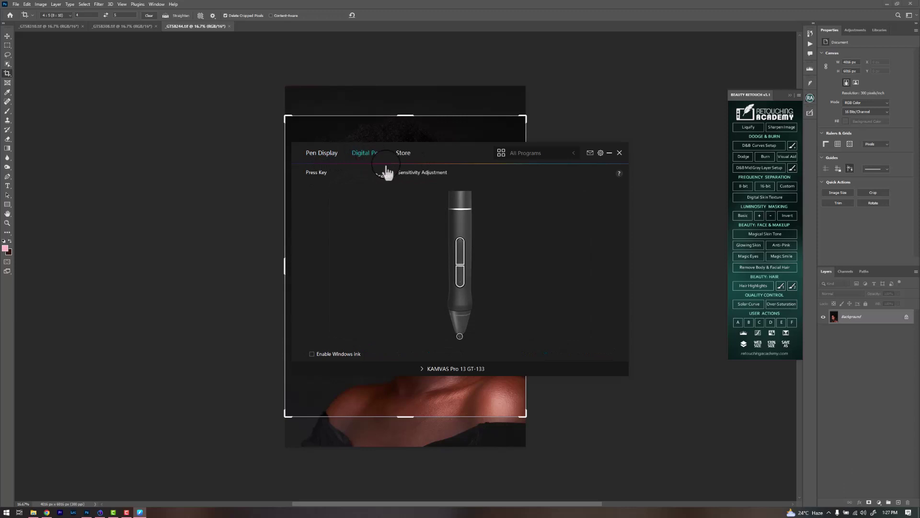
pyautogui.click(387, 173)
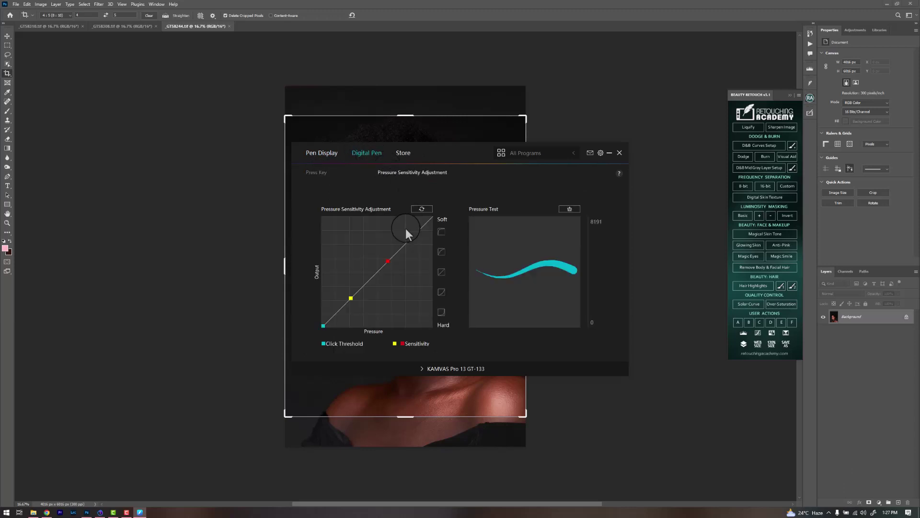
pyautogui.moveTo(519, 237)
pyautogui.mouseDown()
pyautogui.moveTo(481, 281)
pyautogui.moveTo(522, 297)
pyautogui.moveTo(556, 239)
pyautogui.moveTo(527, 253)
pyautogui.mouseUp()
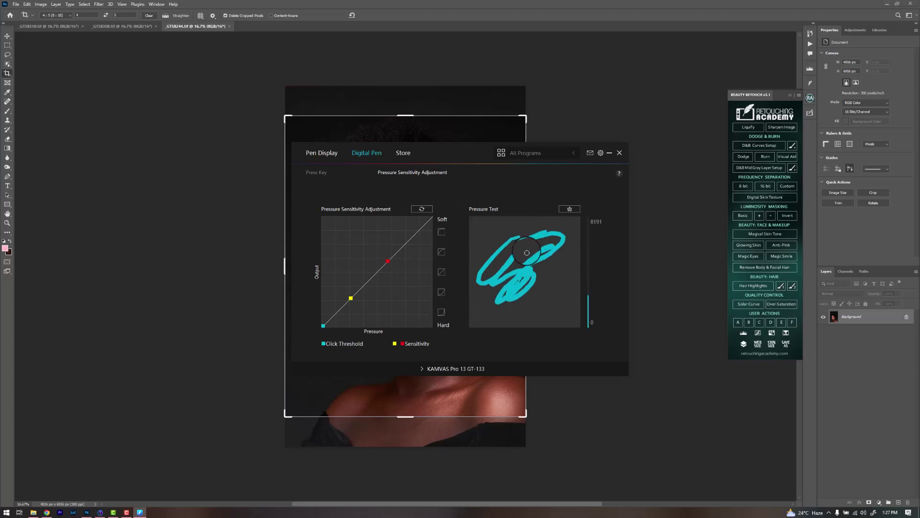
pyautogui.click(569, 211)
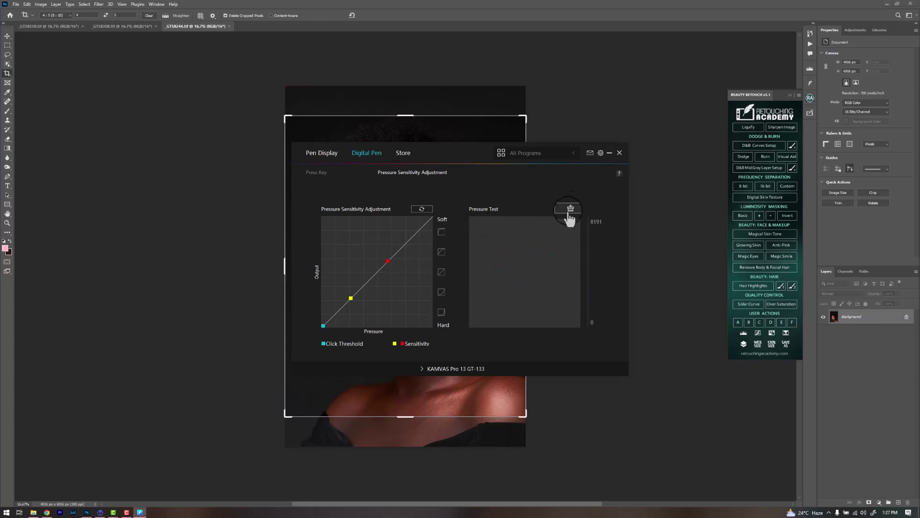
pyautogui.click(619, 153)
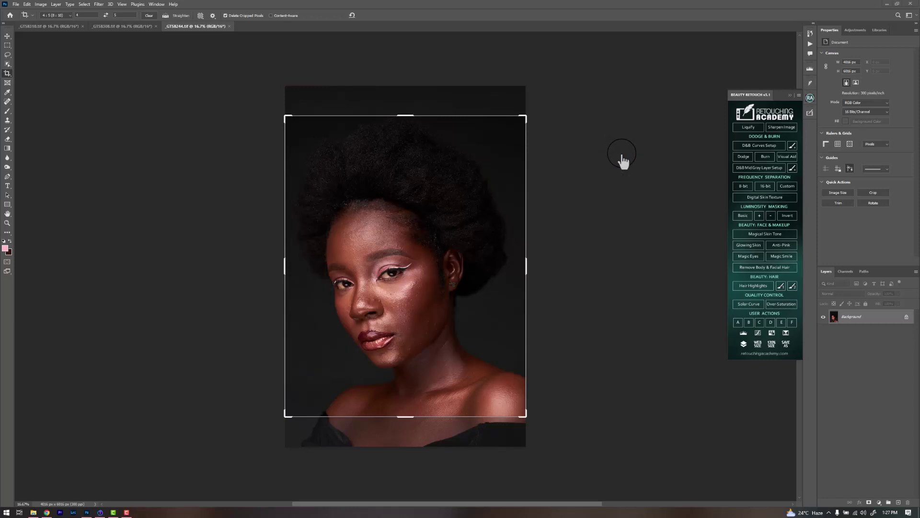
# - Reset the digital pen's pressure sensitivity curve in the Huion tablet settings and return to Photoshop
pyautogui.click(828, 512)
pyautogui.click(829, 468)
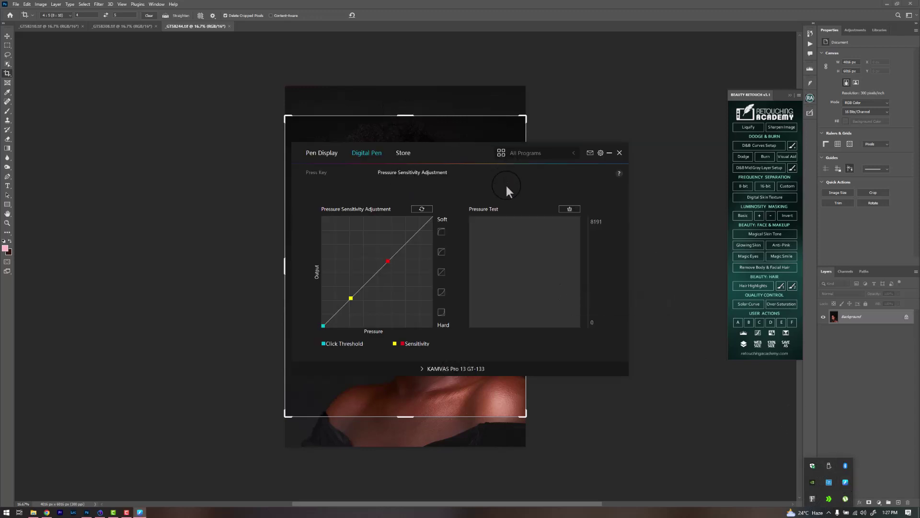
pyautogui.click(482, 251)
pyautogui.click(422, 209)
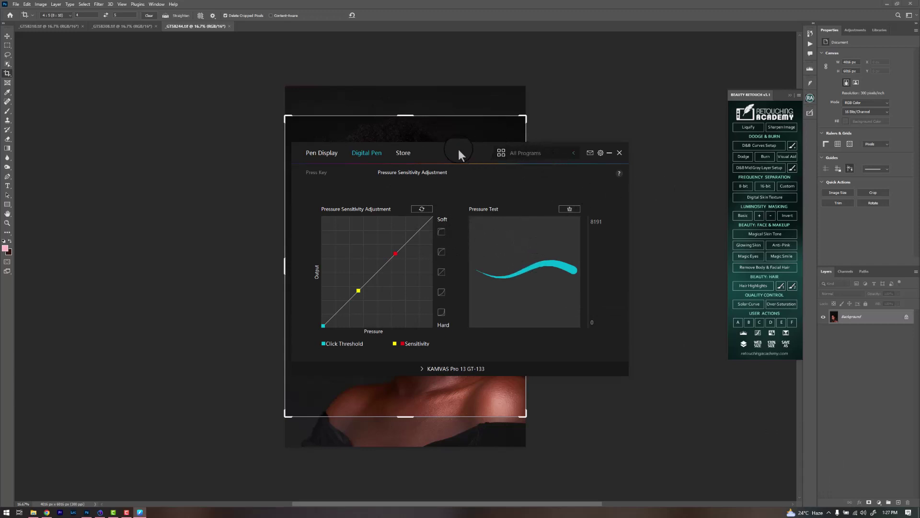
pyautogui.moveTo(459, 150); pyautogui.dragTo(414, 160)
pyautogui.click(862, 324)
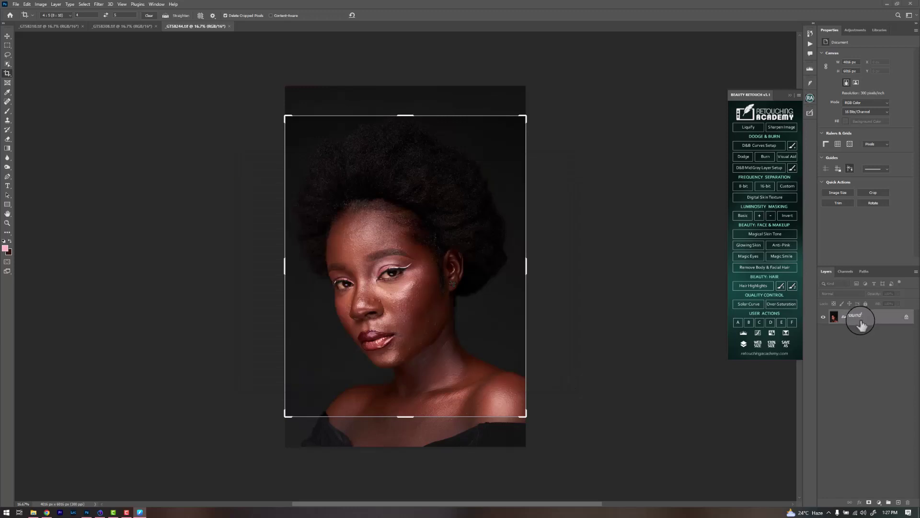
# - Check the progress of the project export in Camtasia and return to the crop preview in Photoshop
pyautogui.click(389, 261)
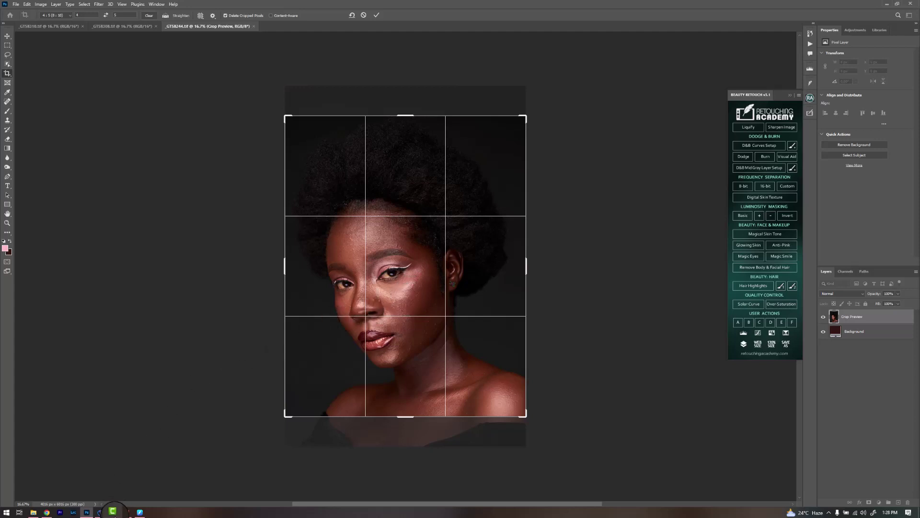
pyautogui.click(113, 511)
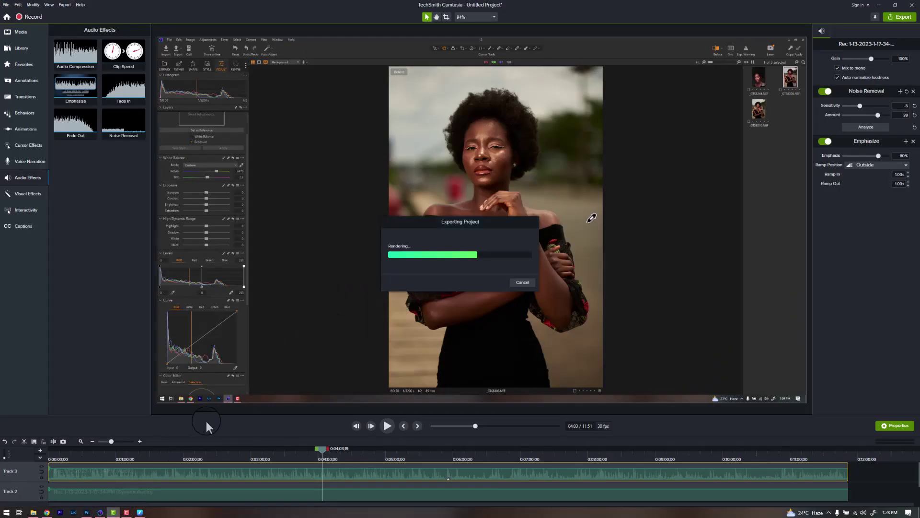
pyautogui.click(87, 512)
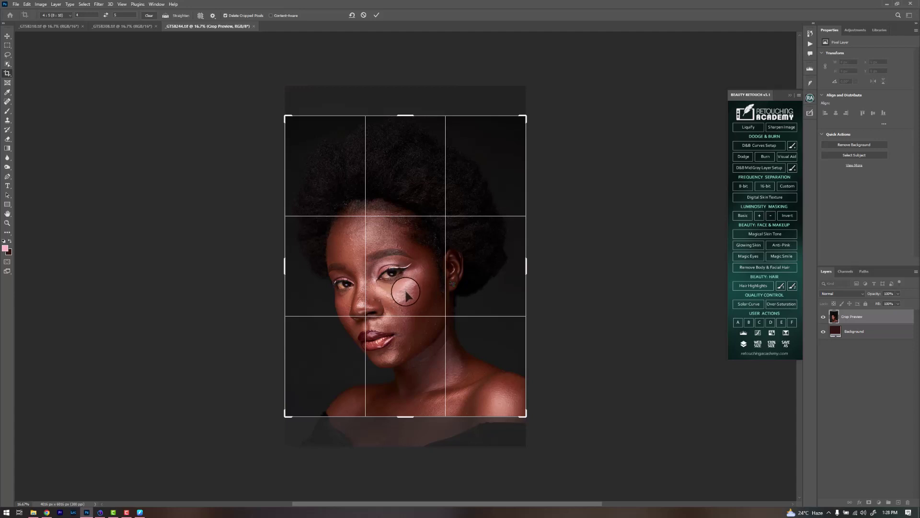
# - Crop the portrait tighter around the hair, face and shoulders at a 4:5 ratio, cutting off the black garment
pyautogui.moveTo(406, 294); pyautogui.dragTo(422, 286)
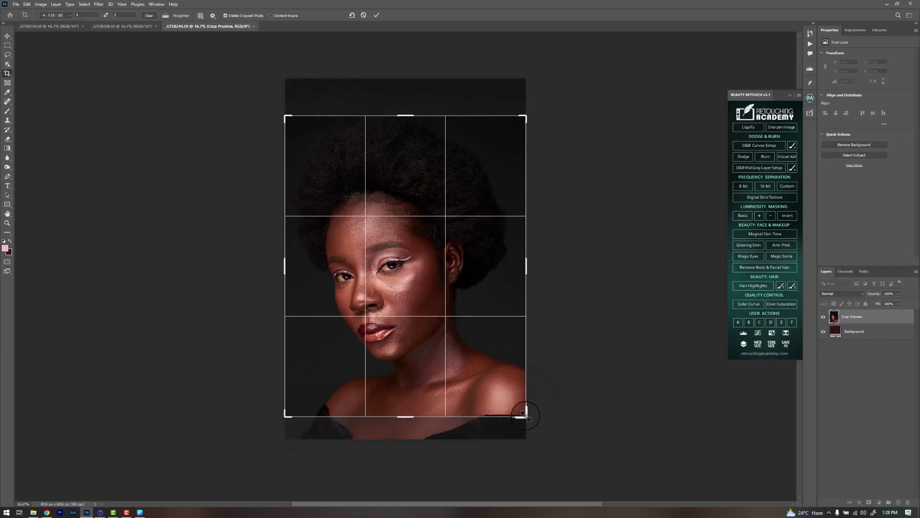
pyautogui.moveTo(525, 414); pyautogui.dragTo(514, 410)
pyautogui.moveTo(461, 364); pyautogui.dragTo(459, 368)
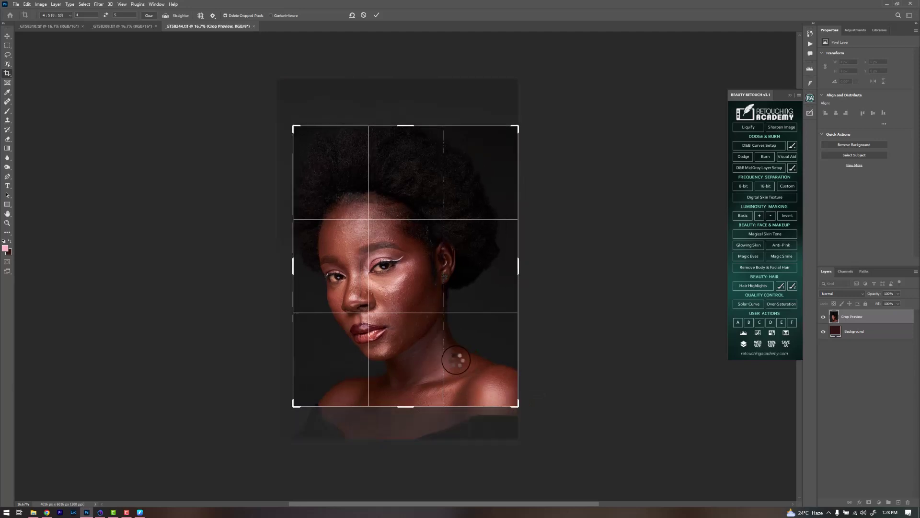
pyautogui.press('Return')
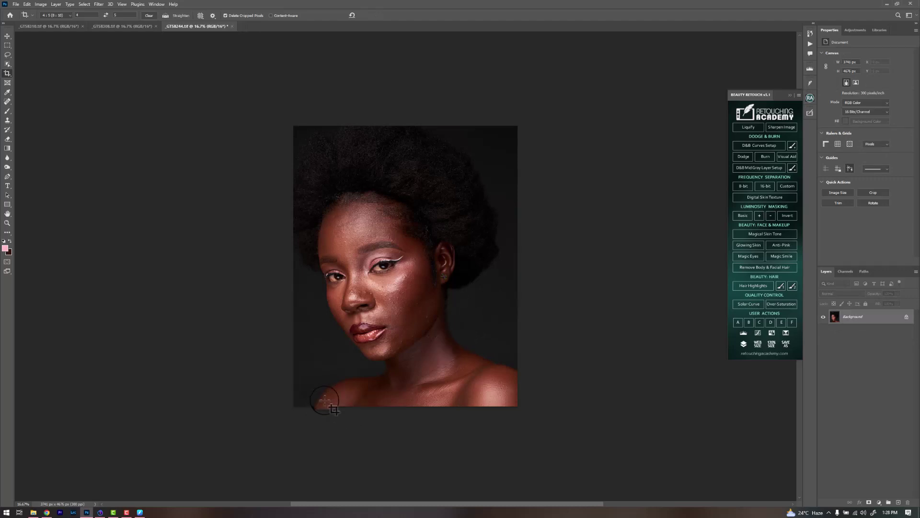
# - Duplicate the Background layer and scale the copy up from its centre to about 104%
pyautogui.hotkey('ctrl', 'j')
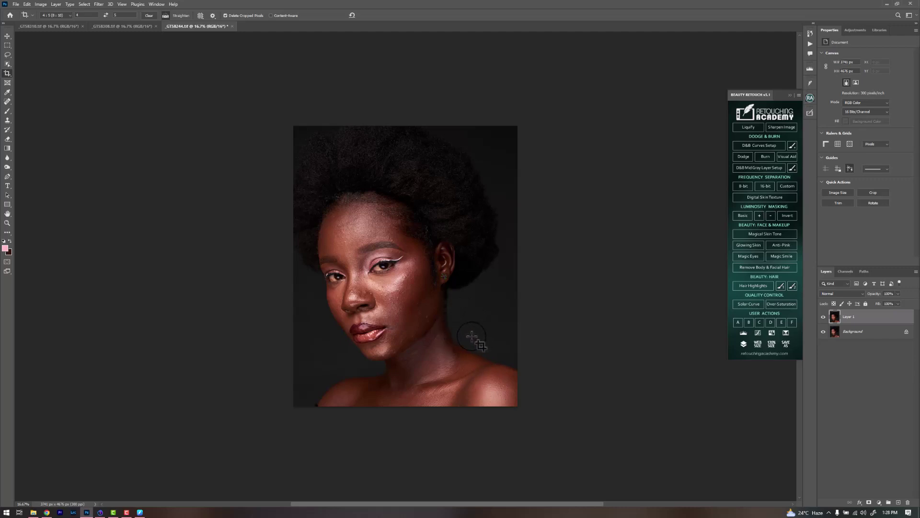
pyautogui.hotkey('ctrl', 't')
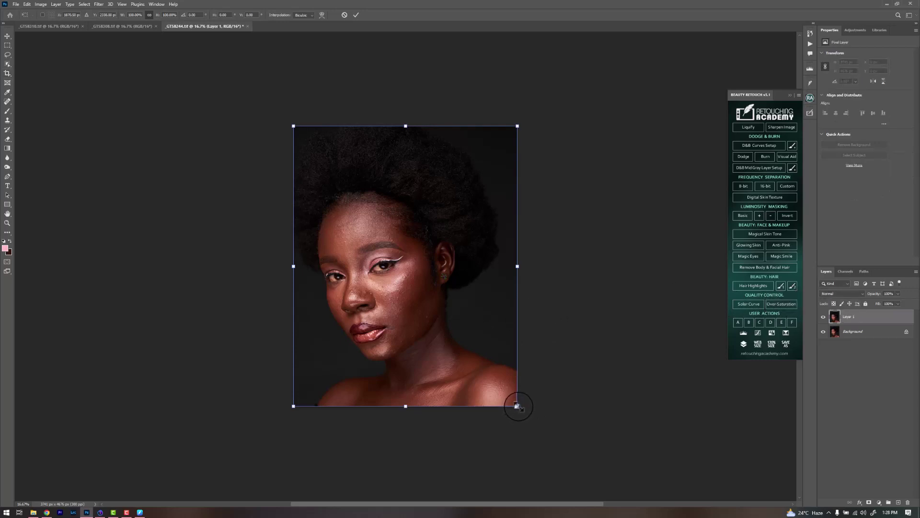
pyautogui.moveTo(522, 414); pyautogui.dragTo(520, 418)
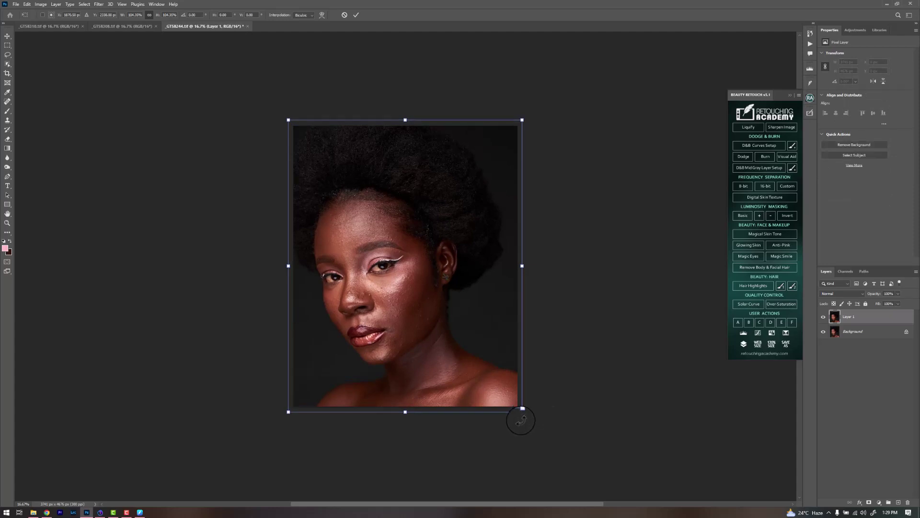
pyautogui.press('Return')
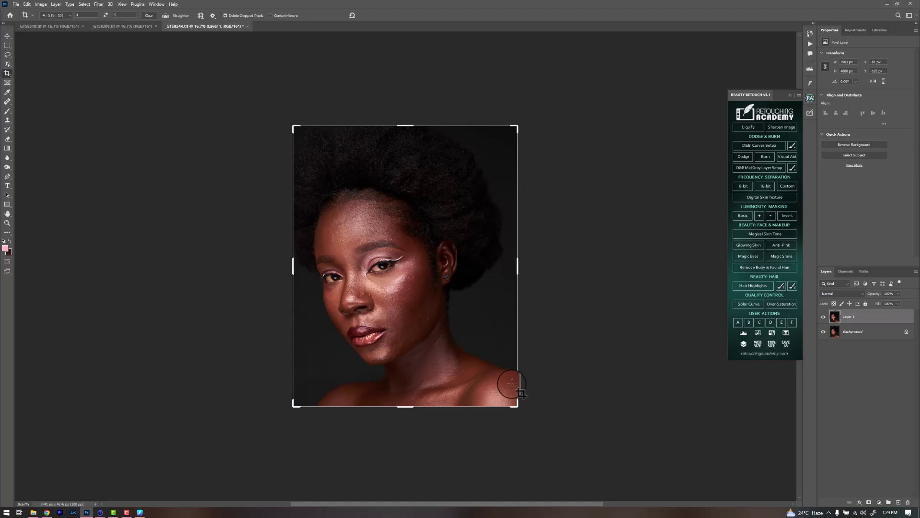
# - Duplicate the enlarged portrait layer to hold the blemish removal
pyautogui.hotkey('ctrl', '+')
pyautogui.hotkey('ctrl', '+')
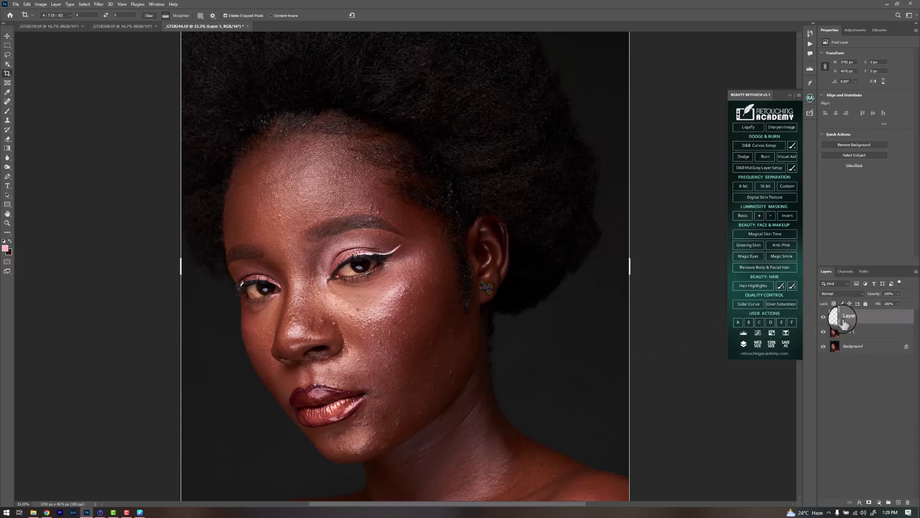
pyautogui.hotkey('ctrl', 'j')
# - Remove the small blemishes beside the nose and on the cheek and jaw with the content-aware Spot Healing Brush
pyautogui.click(7, 101)
pyautogui.click(48, 102)
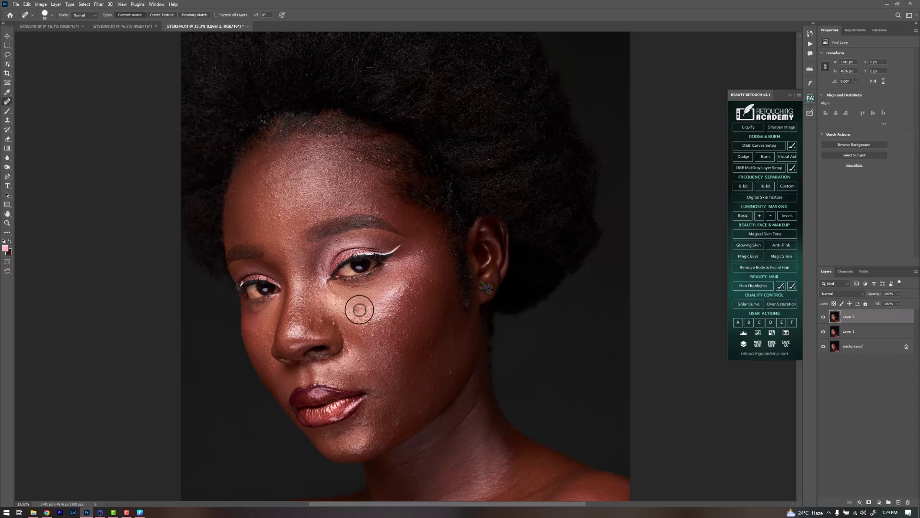
pyautogui.click(358, 310)
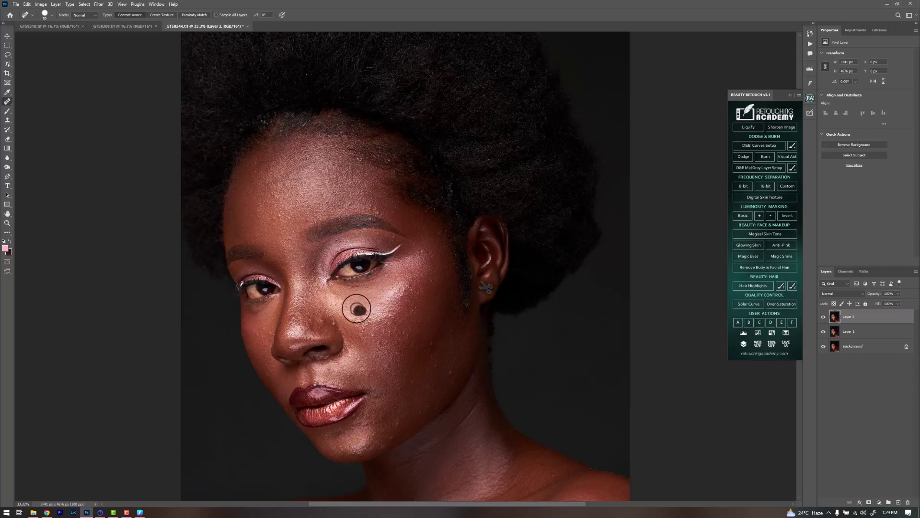
pyautogui.click(323, 323)
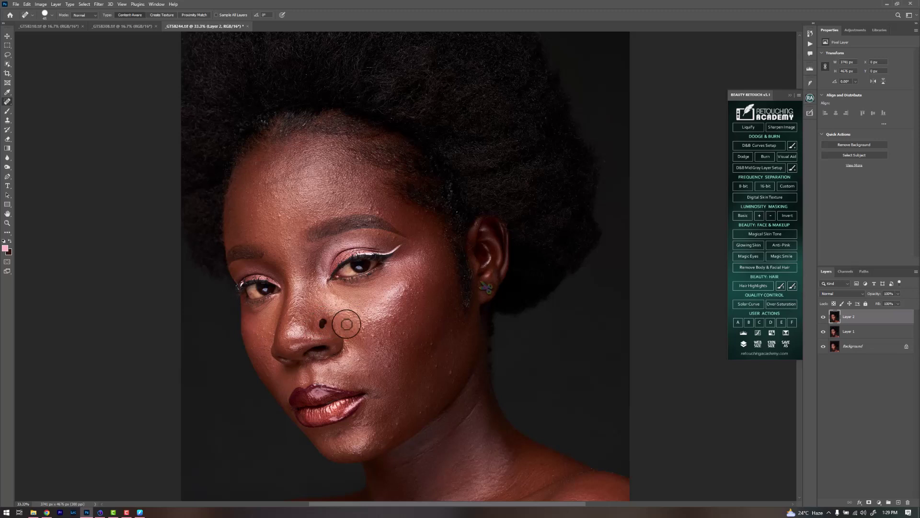
pyautogui.click(390, 335)
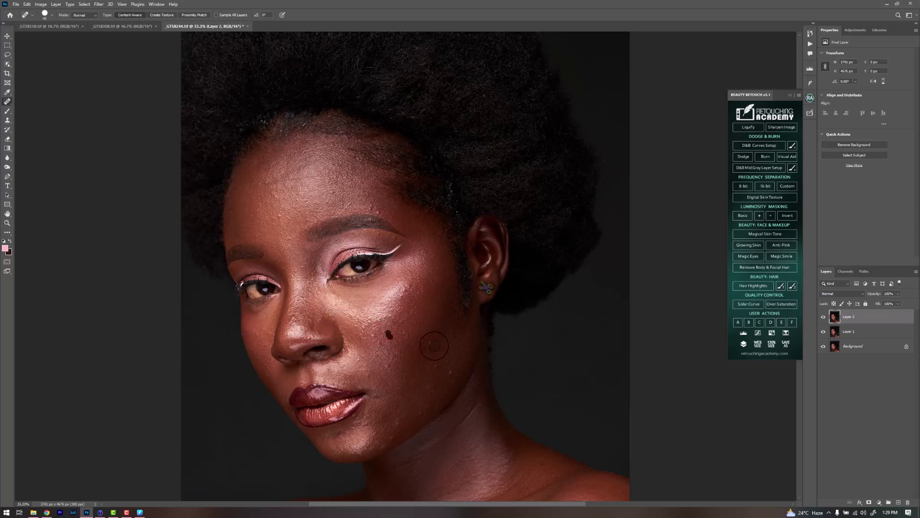
pyautogui.click(438, 369)
pyautogui.click(418, 411)
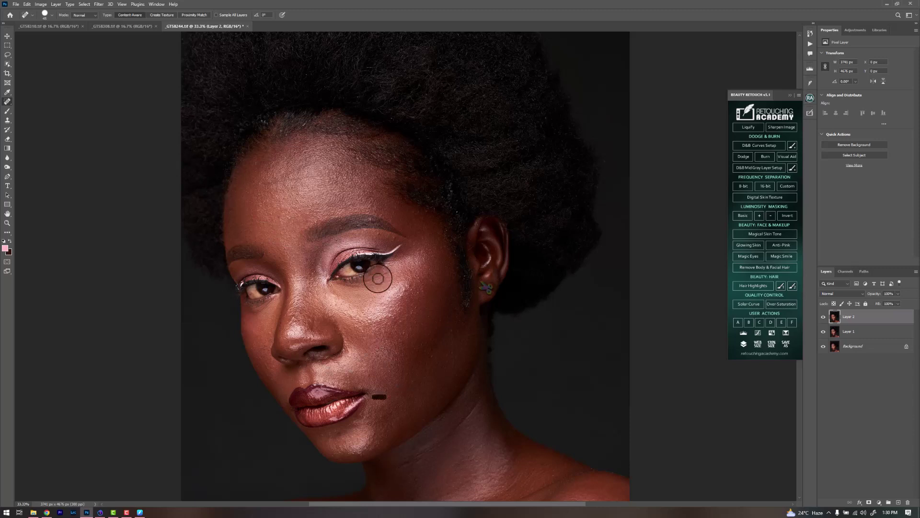
pyautogui.moveTo(400, 296); pyautogui.dragTo(402, 289)
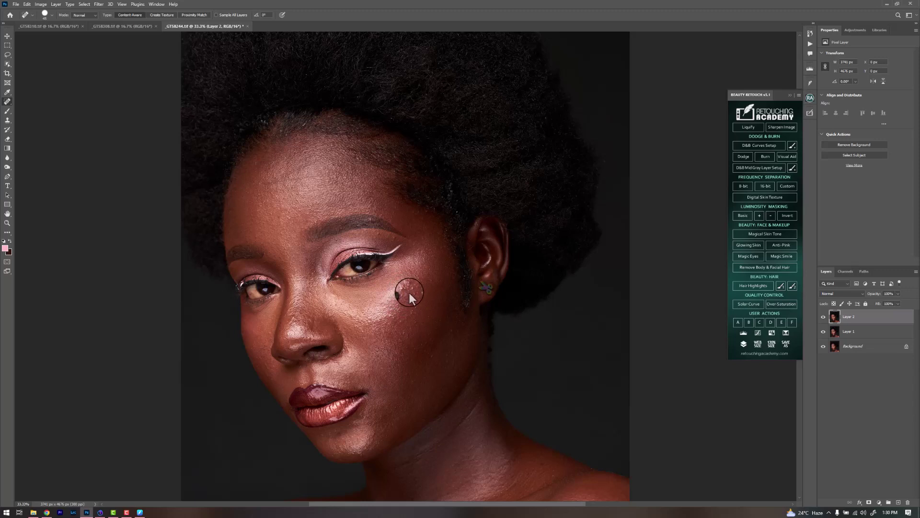
pyautogui.click(404, 289)
# - Compare the skin before and after healing by toggling the visibility of Layer 2
pyautogui.click(824, 317)
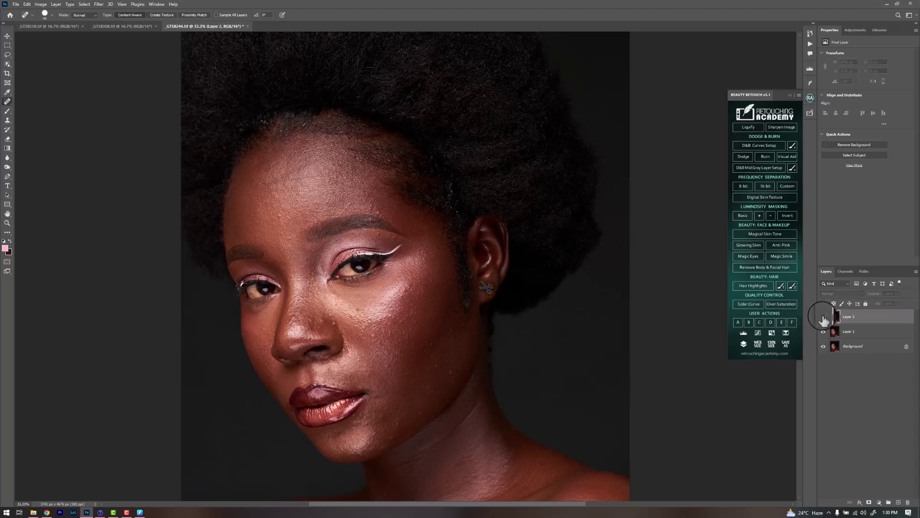
pyautogui.click(823, 318)
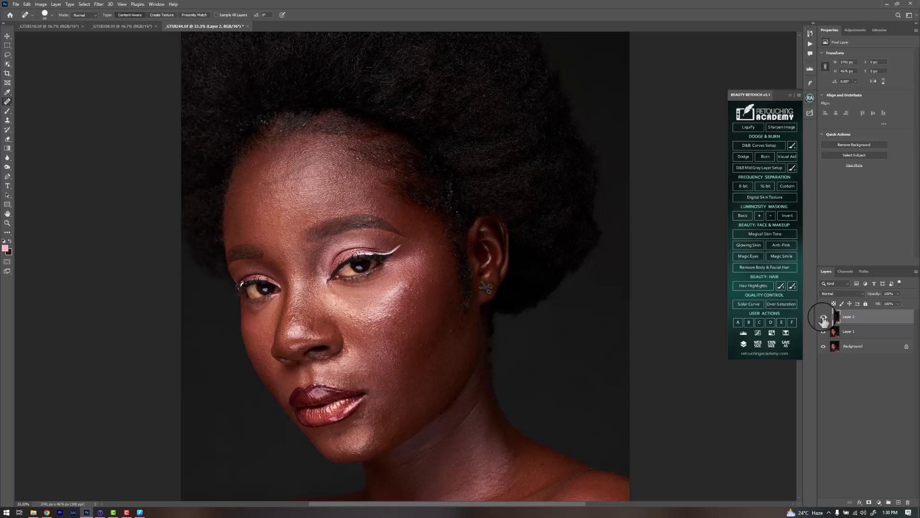
pyautogui.click(823, 318)
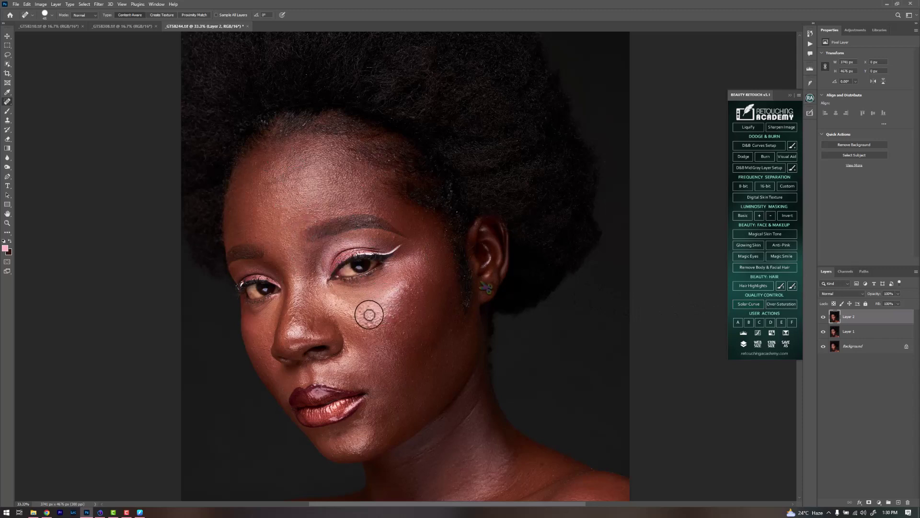
# - Hide the Beauty Retouch panel to clear the workspace beside the portrait
pyautogui.moveTo(368, 335); pyautogui.dragTo(353, 271)
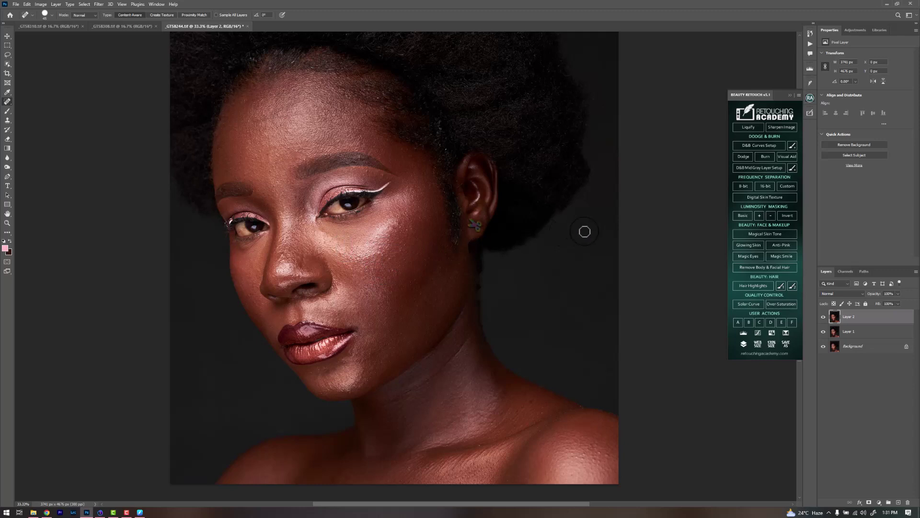
pyautogui.click(810, 113)
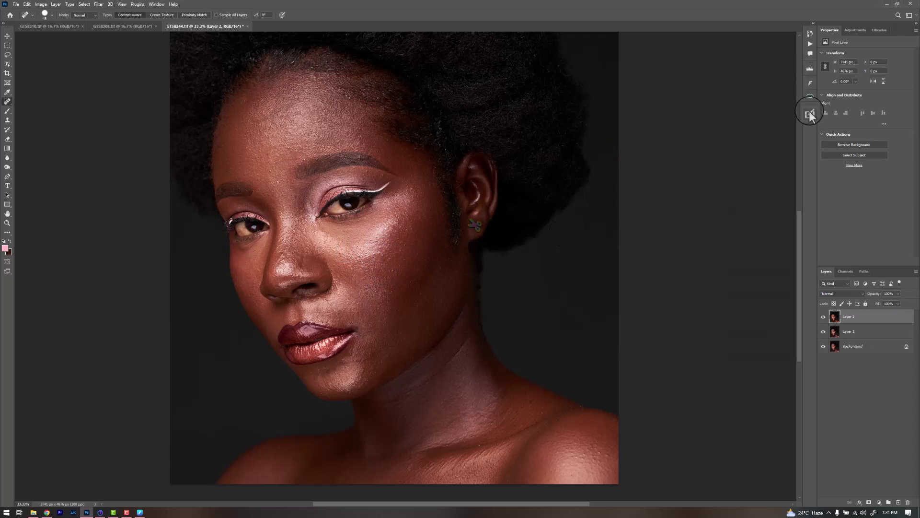
# - Run the Ultimate Retouch two-layer Gaussian frequency separation on the healed portrait with an 8-pixel blur radius
pyautogui.click(810, 114)
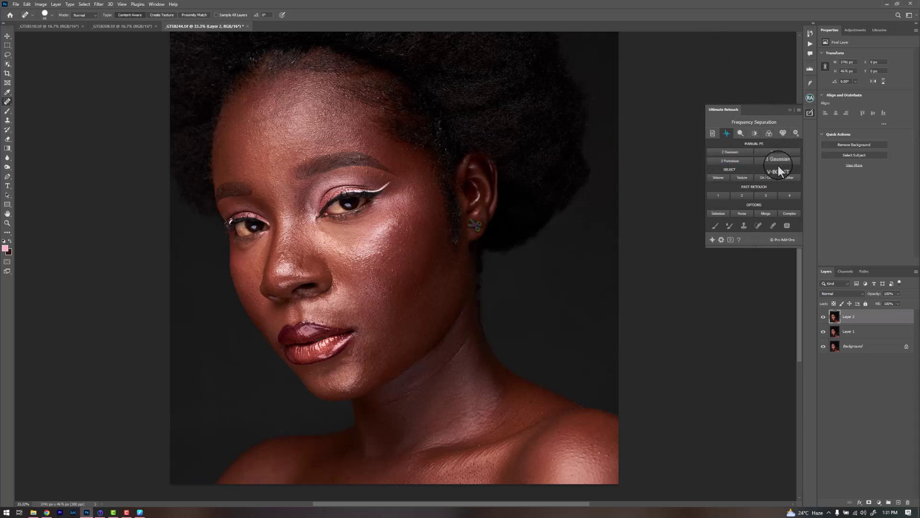
pyautogui.click(722, 151)
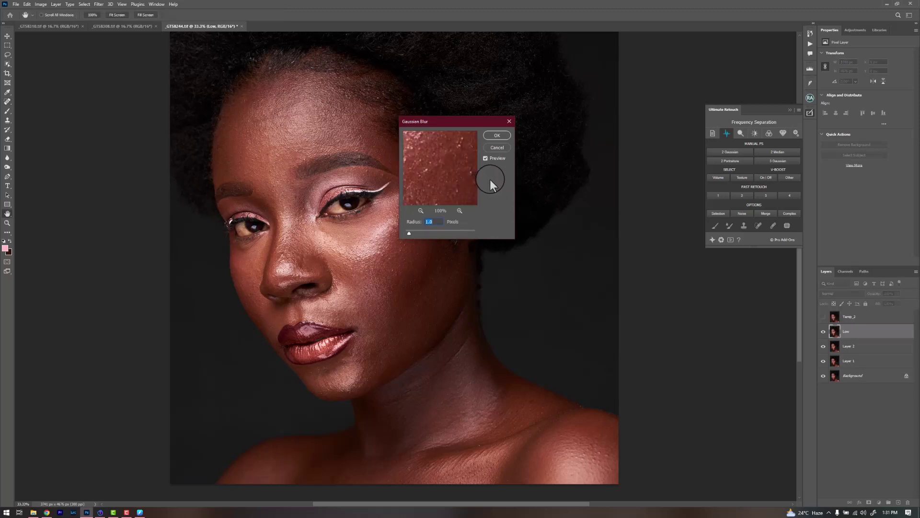
pyautogui.write('7')
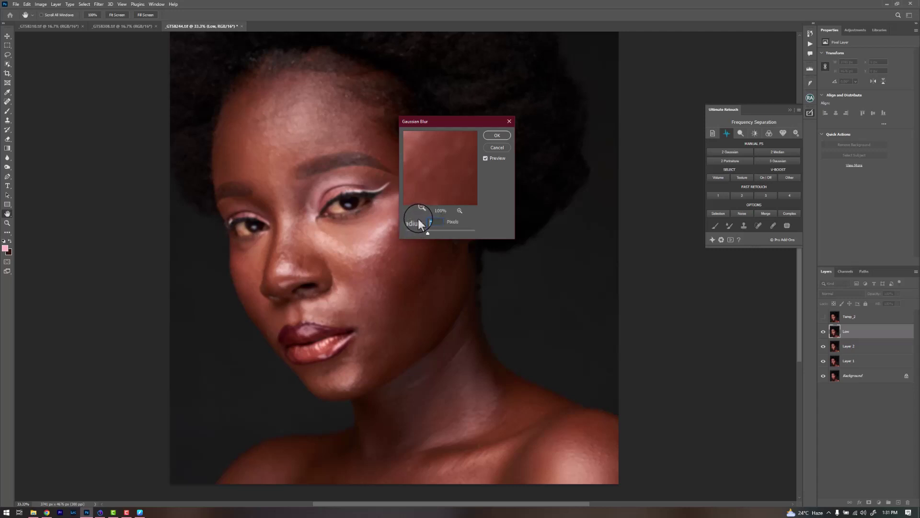
pyautogui.moveTo(419, 223); pyautogui.dragTo(425, 222)
pyautogui.moveTo(417, 227); pyautogui.dragTo(441, 222)
pyautogui.write('15')
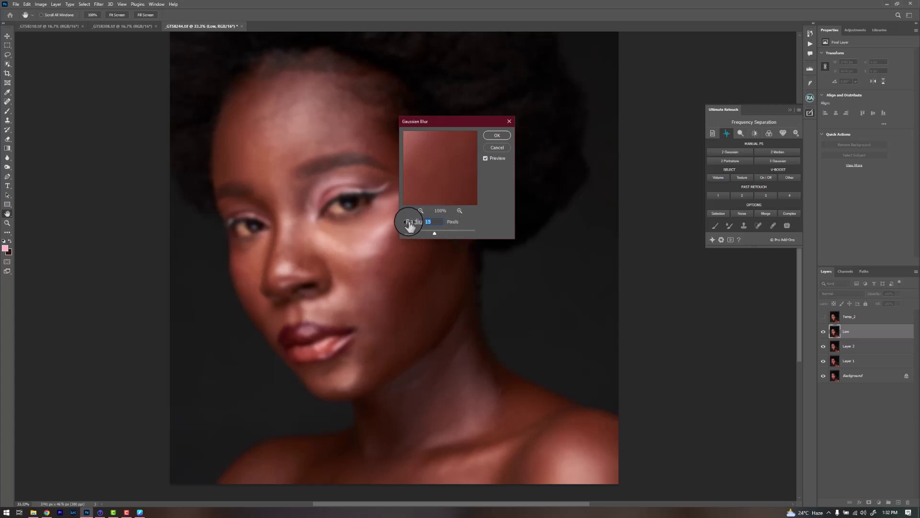
pyautogui.write('8')
pyautogui.click(494, 135)
# - Hide the base texture layer in the frequency separation group to leave only the blurred volume for Mixer Brush work
pyautogui.press('j')
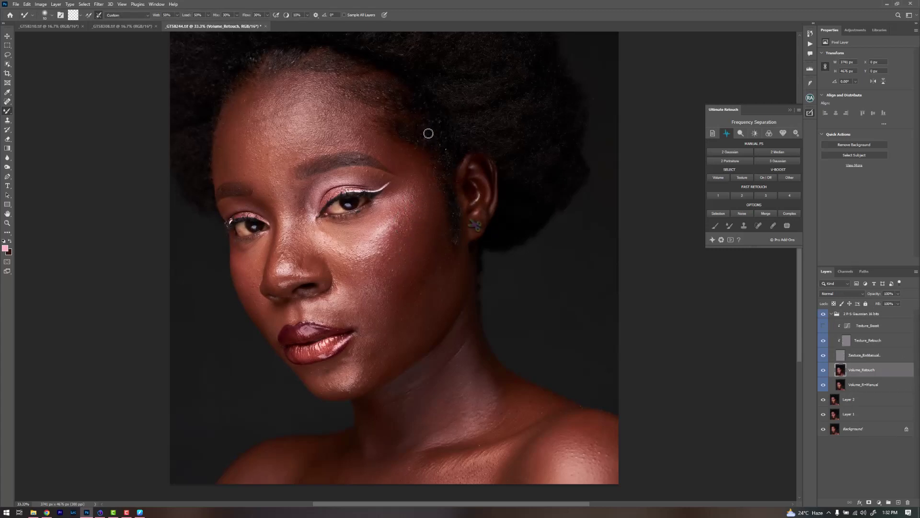
pyautogui.moveTo(402, 215)
pyautogui.mouseDown()
pyautogui.moveTo(384, 229)
pyautogui.moveTo(421, 240)
pyautogui.moveTo(378, 244)
pyautogui.moveTo(383, 238)
pyautogui.mouseUp()
pyautogui.click(824, 354)
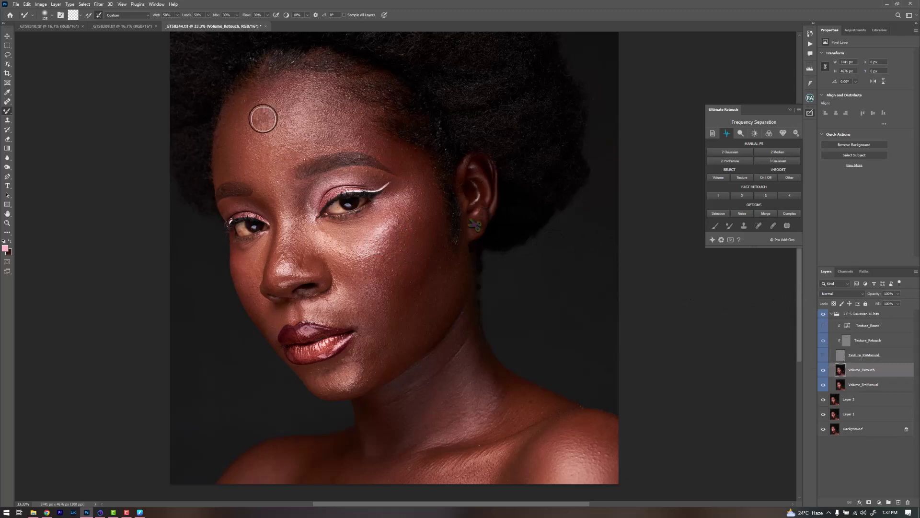
# - Blend the blotchy tones on the left side of the forehead with a large Mixer Brush on Volume_Retouch
pyautogui.press(']')
pyautogui.press(']')
pyautogui.press(']')
pyautogui.press(']')
pyautogui.press(']')
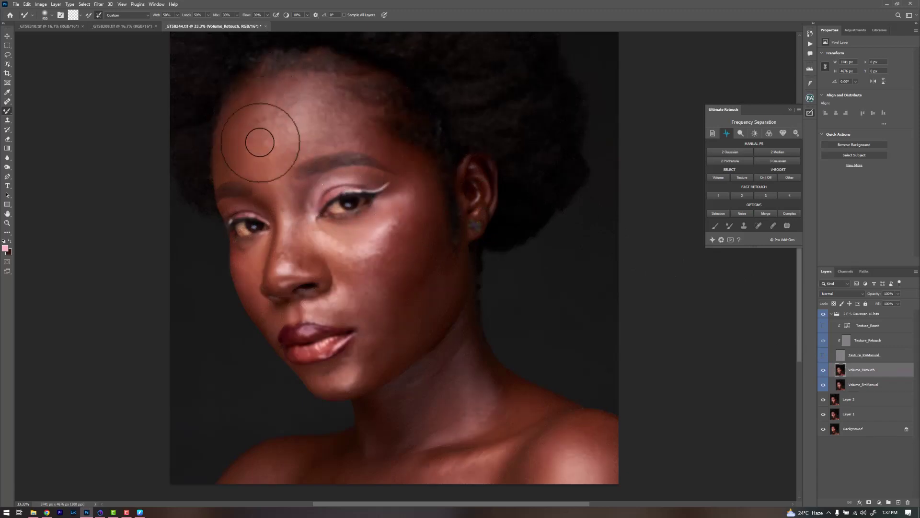
pyautogui.press(']')
pyautogui.press(']')
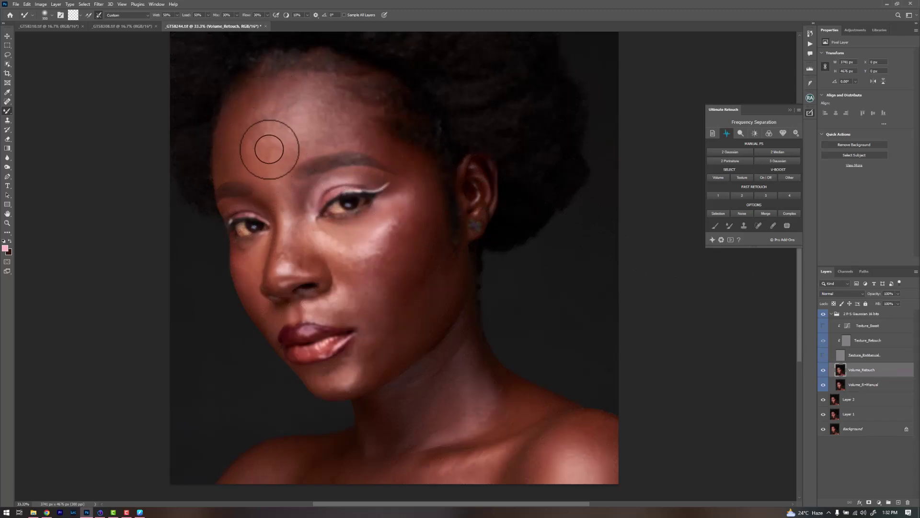
pyautogui.press(']')
pyautogui.press(']')
pyautogui.moveTo(268, 150)
pyautogui.mouseDown()
pyautogui.moveTo(271, 118)
pyautogui.moveTo(250, 120)
pyautogui.moveTo(246, 147)
pyautogui.moveTo(227, 165)
pyautogui.moveTo(238, 119)
pyautogui.mouseUp()
# - Smooth the highlight across the centre of the forehead with a slightly smaller Mixer Brush
pyautogui.press('[')
pyautogui.press('[')
pyautogui.press('[')
pyautogui.press('[')
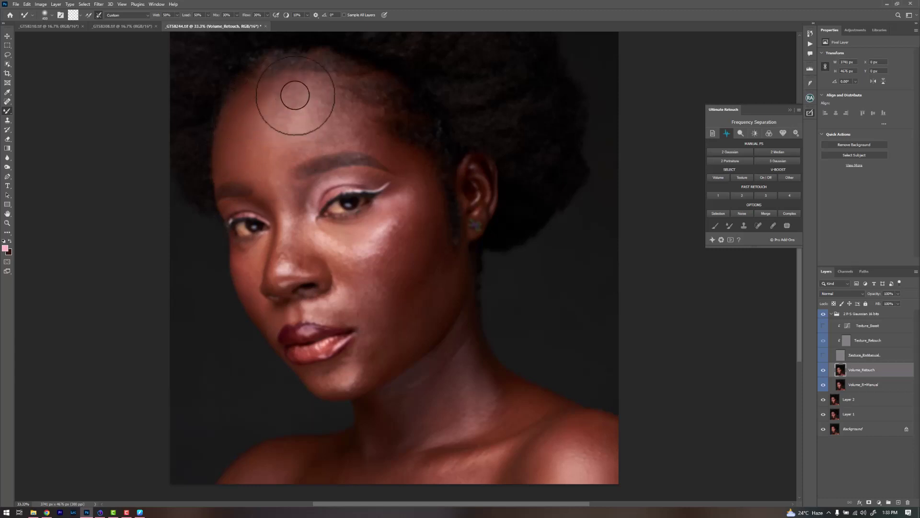
pyautogui.moveTo(329, 124)
pyautogui.mouseDown()
pyautogui.moveTo(352, 129)
pyautogui.moveTo(316, 107)
pyautogui.mouseUp()
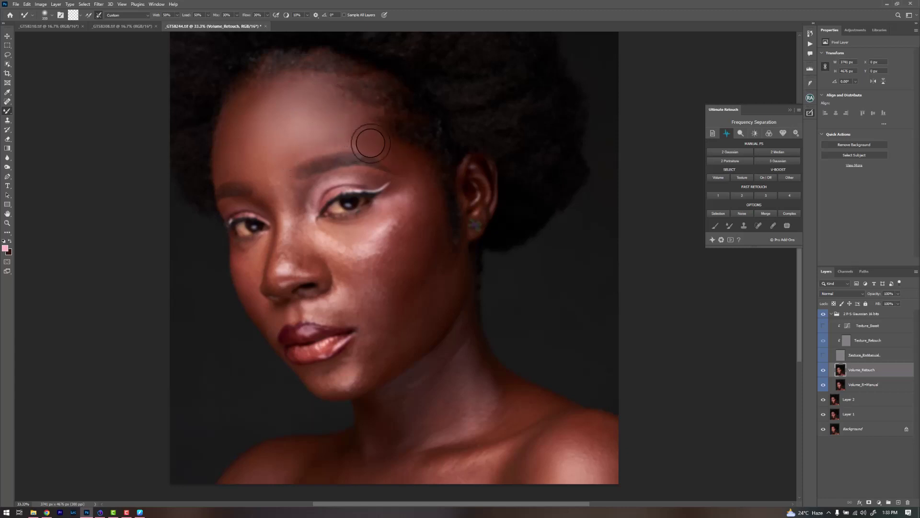
# - Refine the forehead blending up to the hairline with a small Mixer Brush
pyautogui.press(']')
pyautogui.press(']')
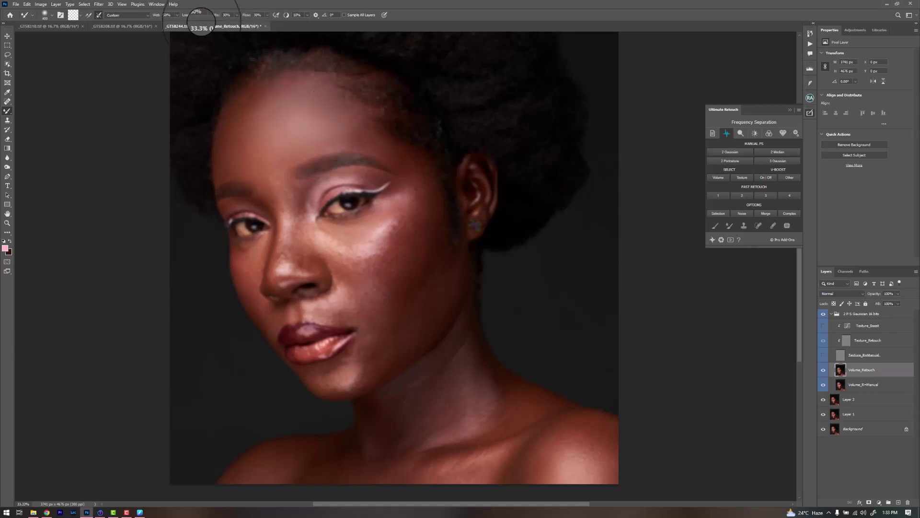
pyautogui.press(']')
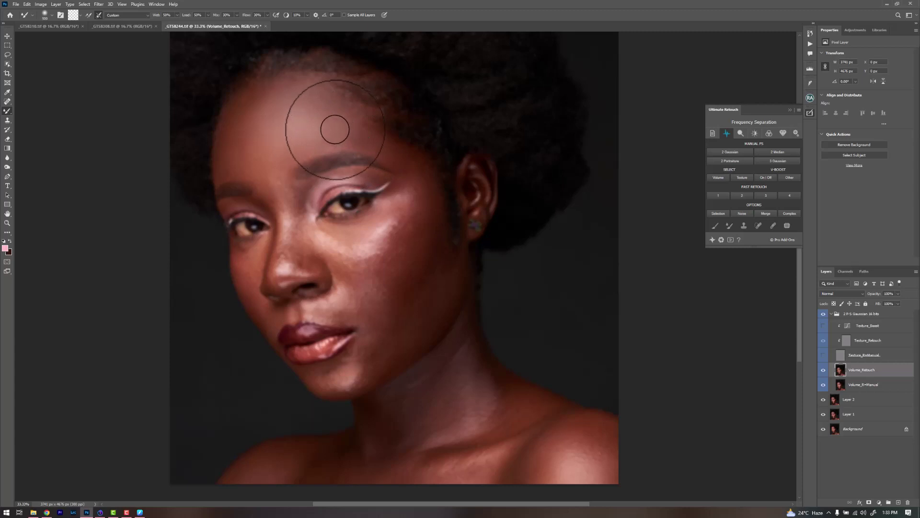
pyautogui.press(']')
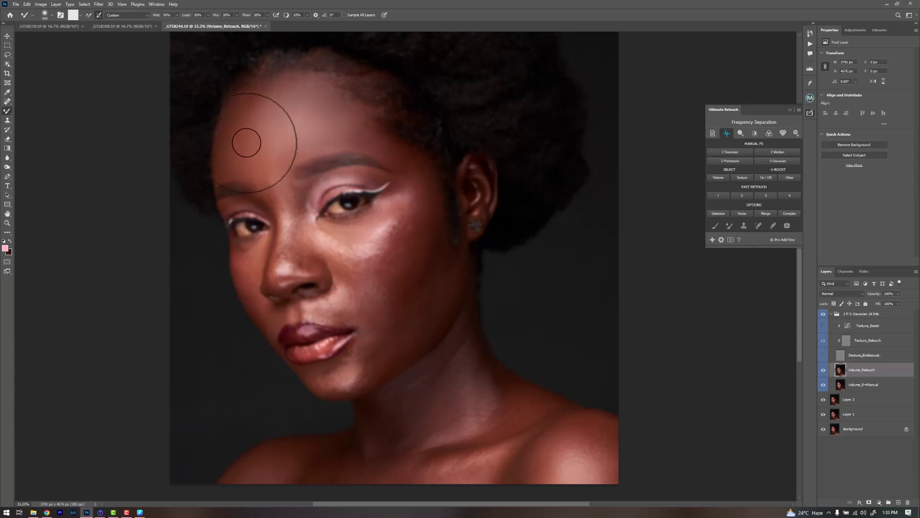
pyautogui.press('[')
pyautogui.press('[')
pyautogui.press('[')
pyautogui.press('[')
pyautogui.press('[')
pyautogui.press('[')
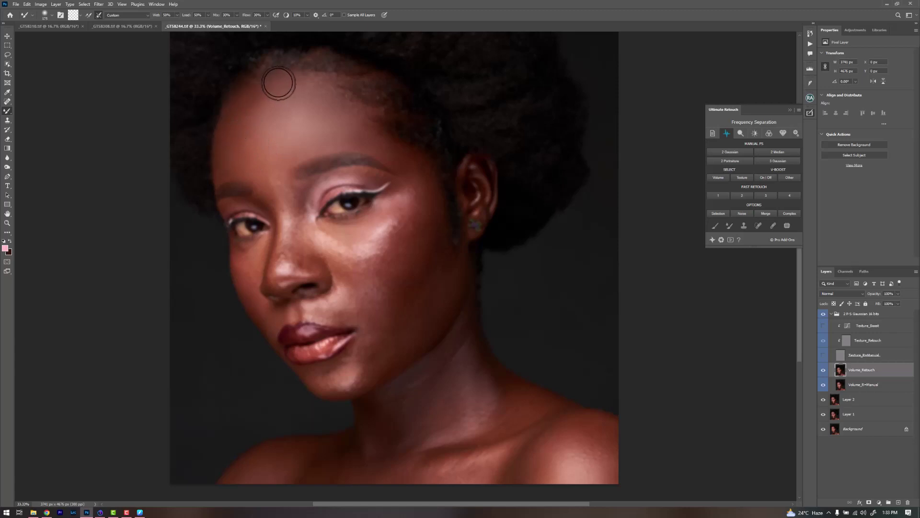
pyautogui.moveTo(278, 83)
pyautogui.mouseDown()
pyautogui.moveTo(304, 77)
pyautogui.moveTo(326, 89)
pyautogui.moveTo(355, 126)
pyautogui.moveTo(334, 150)
pyautogui.moveTo(303, 147)
pyautogui.moveTo(282, 84)
pyautogui.mouseUp()
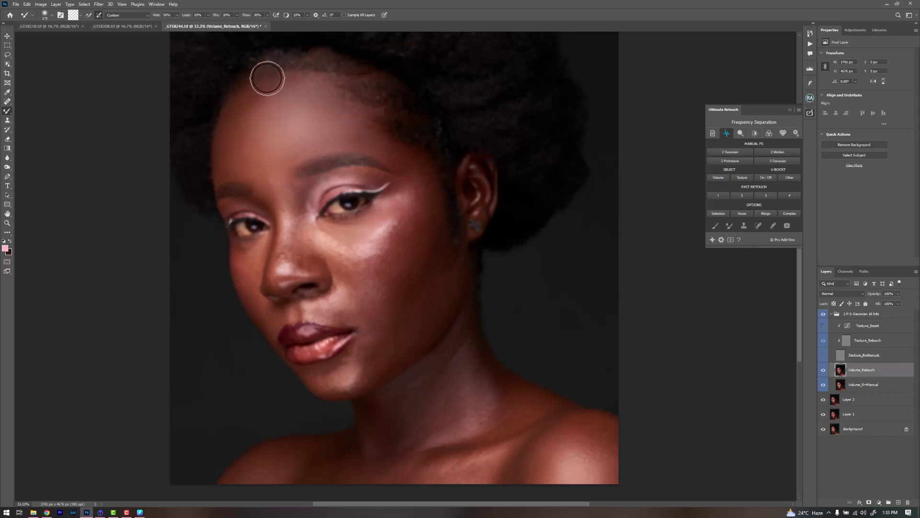
# - Blend the skin above the left eyebrow and across the forehead with a medium Mixer Brush
pyautogui.press(']')
pyautogui.press(']')
pyautogui.press(']')
pyautogui.press(']')
pyautogui.press(']')
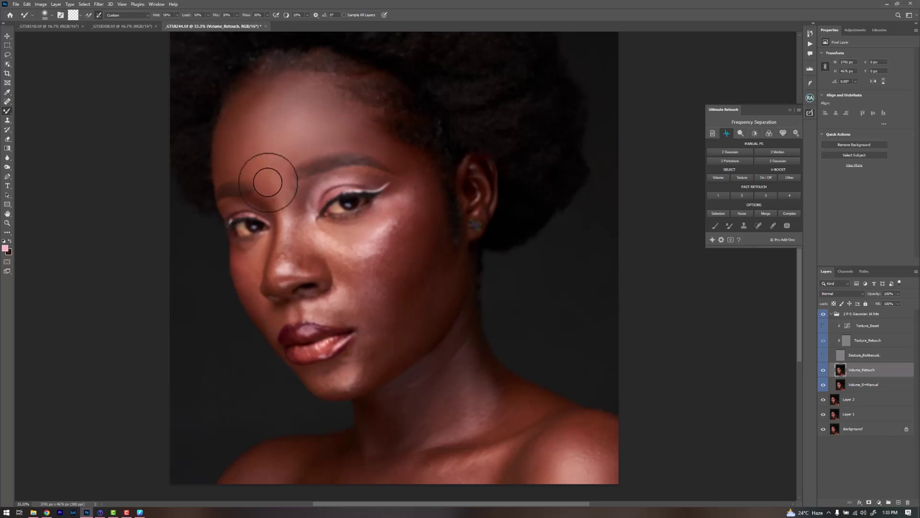
pyautogui.moveTo(269, 180)
pyautogui.mouseDown()
pyautogui.moveTo(267, 170)
pyautogui.moveTo(235, 166)
pyautogui.mouseUp()
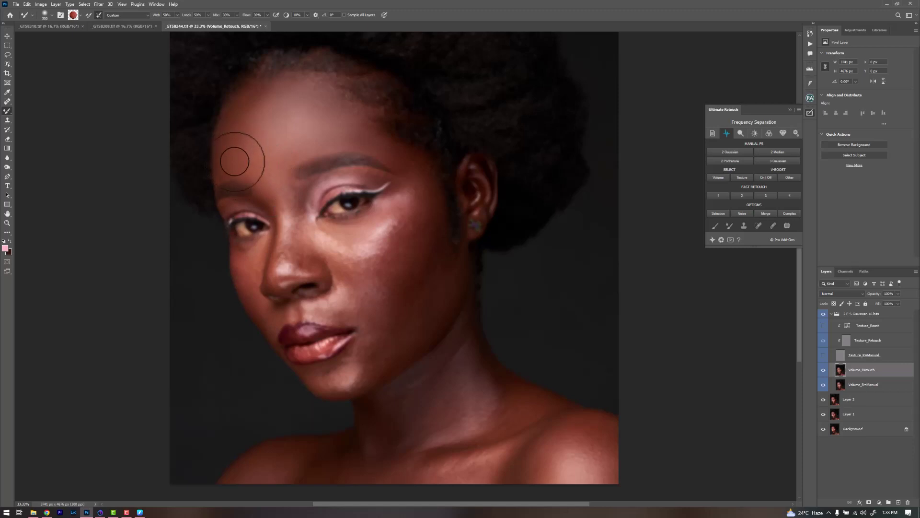
pyautogui.moveTo(242, 135)
pyautogui.mouseDown()
pyautogui.moveTo(254, 99)
pyautogui.moveTo(270, 97)
pyautogui.moveTo(255, 104)
pyautogui.moveTo(347, 135)
pyautogui.moveTo(369, 119)
pyautogui.mouseUp()
# - Smooth the bright highlight on the upper right cheekbone beside the eye with the Mixer Brush
pyautogui.press('[')
pyautogui.press('[')
pyautogui.press('[')
pyautogui.press('[')
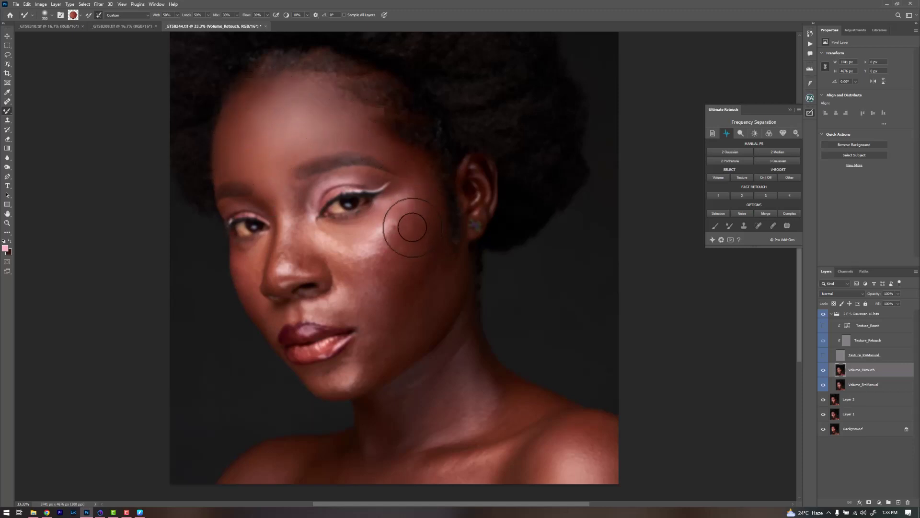
pyautogui.moveTo(407, 230)
pyautogui.mouseDown()
pyautogui.moveTo(377, 246)
pyautogui.moveTo(387, 226)
pyautogui.moveTo(363, 255)
pyautogui.moveTo(329, 242)
pyautogui.moveTo(348, 254)
pyautogui.moveTo(333, 250)
pyautogui.moveTo(358, 243)
pyautogui.moveTo(370, 225)
pyautogui.moveTo(324, 227)
pyautogui.moveTo(385, 217)
pyautogui.moveTo(385, 209)
pyautogui.moveTo(390, 217)
pyautogui.moveTo(408, 205)
pyautogui.mouseUp()
pyautogui.press(']')
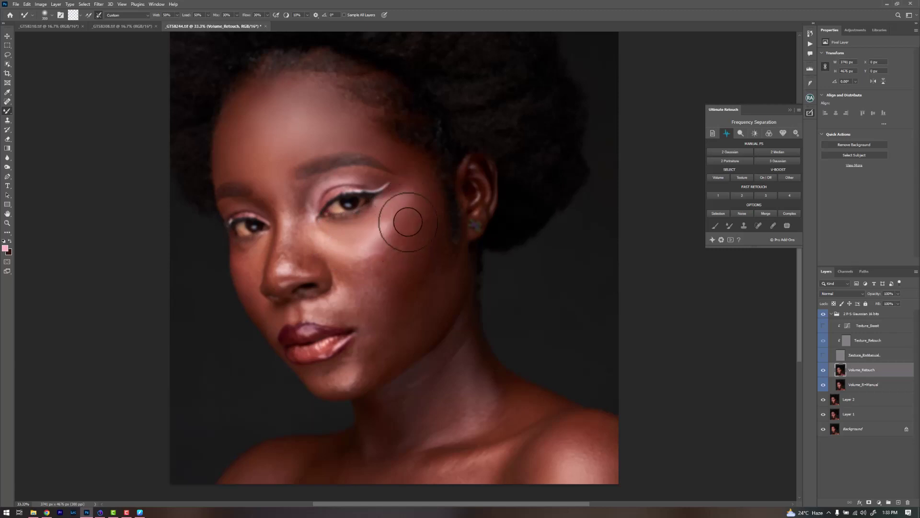
pyautogui.press(']')
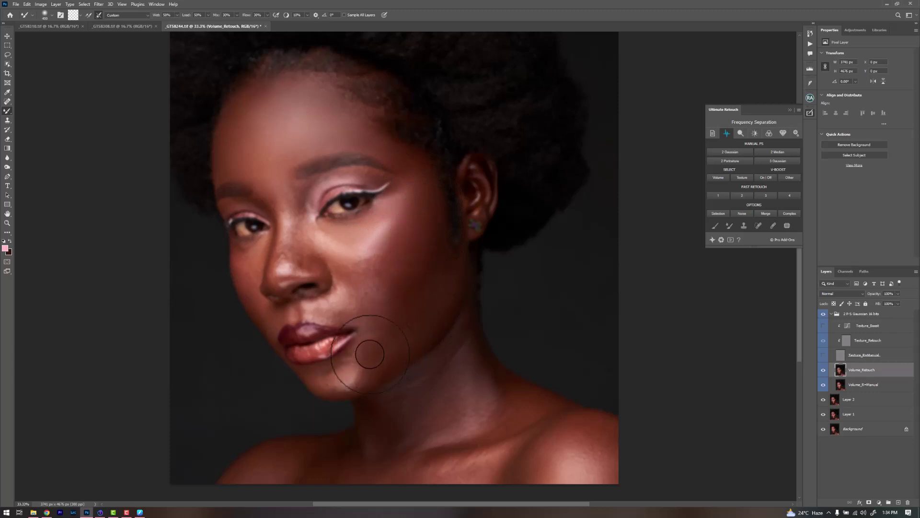
# - Blend the uneven tones across the right cheek between the cheekbone and the mouth with a large Mixer Brush
pyautogui.moveTo(392, 290)
pyautogui.mouseDown()
pyautogui.moveTo(371, 304)
pyautogui.moveTo(387, 305)
pyautogui.moveTo(387, 266)
pyautogui.moveTo(373, 293)
pyautogui.mouseUp()
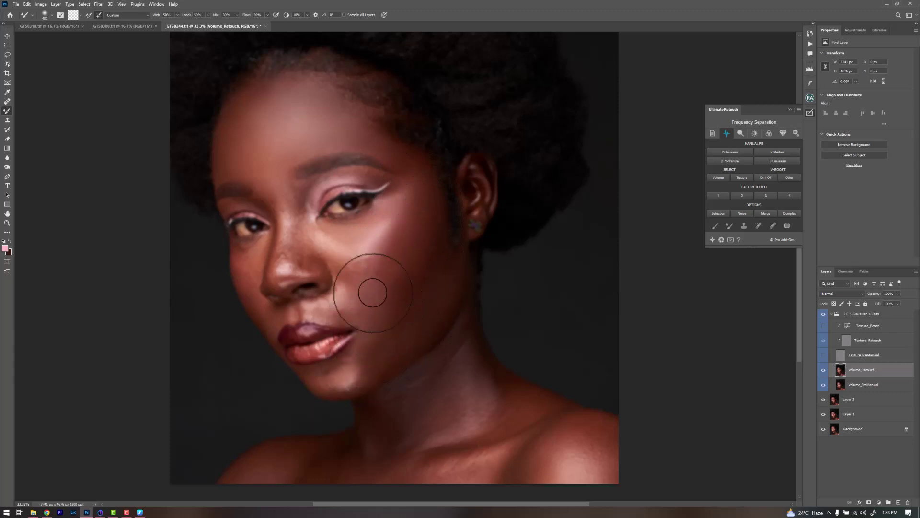
pyautogui.moveTo(389, 260)
pyautogui.mouseDown()
pyautogui.moveTo(373, 271)
pyautogui.moveTo(370, 251)
pyautogui.mouseUp()
pyautogui.press('[')
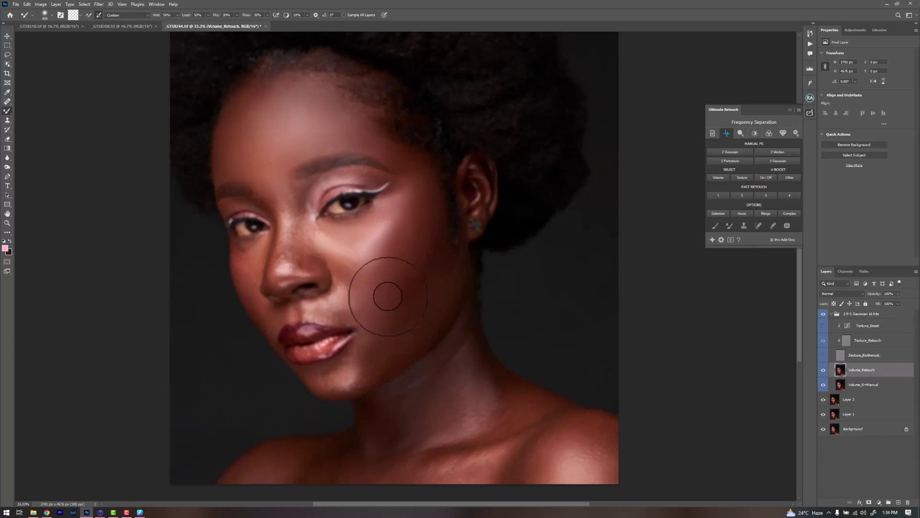
pyautogui.moveTo(372, 286); pyautogui.dragTo(365, 295)
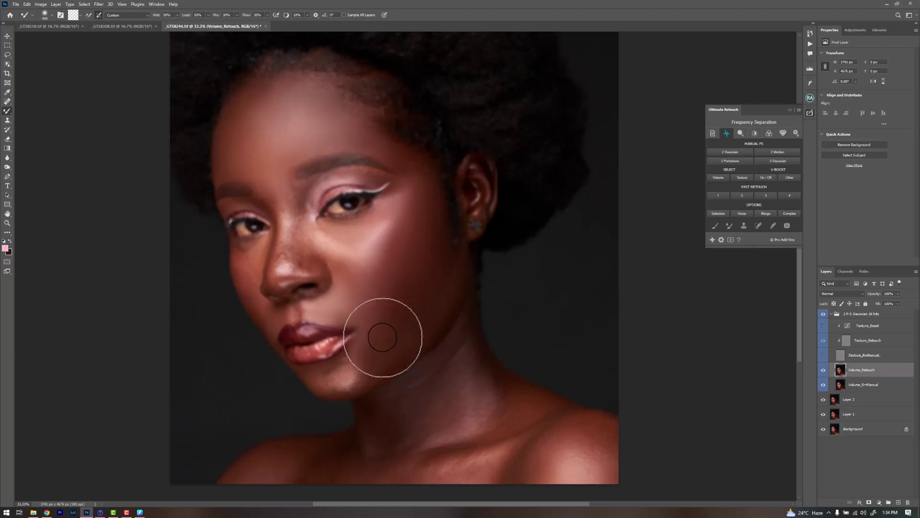
pyautogui.press(']')
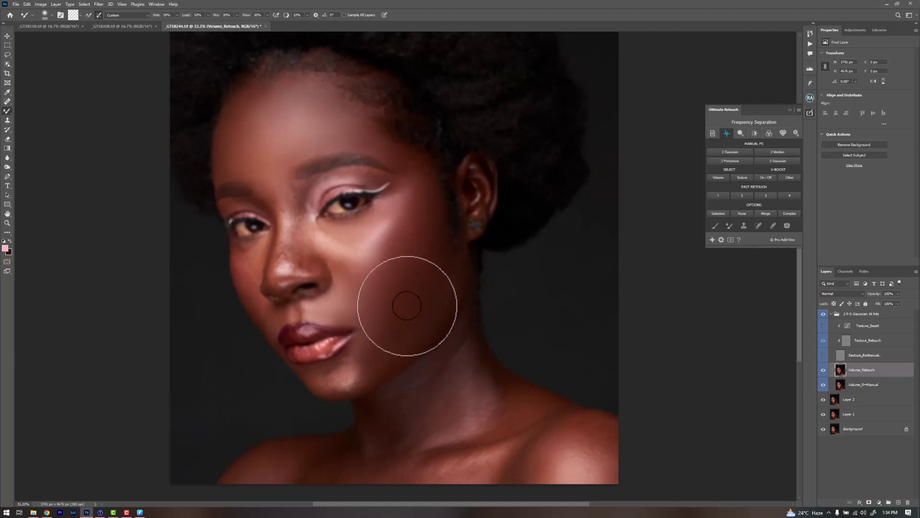
# - Smooth the bridge of the nose between the eyes with a small Mixer Brush
pyautogui.press('[')
pyautogui.press('[')
pyautogui.press('[')
pyautogui.press('[')
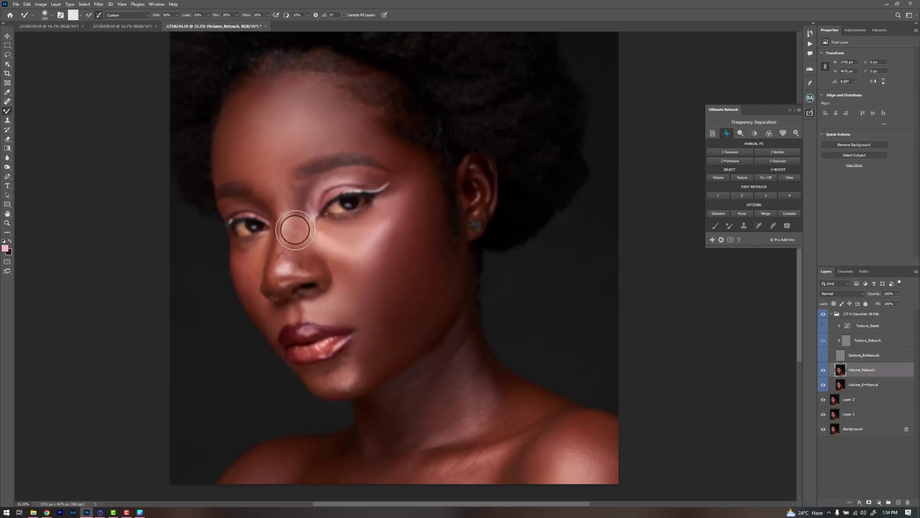
pyautogui.press('[')
pyautogui.moveTo(293, 229)
pyautogui.mouseDown()
pyautogui.moveTo(283, 247)
pyautogui.moveTo(299, 251)
pyautogui.mouseUp()
pyautogui.moveTo(301, 218)
pyautogui.mouseDown()
pyautogui.moveTo(299, 206)
pyautogui.moveTo(300, 237)
pyautogui.moveTo(301, 201)
pyautogui.moveTo(300, 252)
pyautogui.moveTo(285, 251)
pyautogui.moveTo(286, 209)
pyautogui.mouseUp()
# - Blend the skin below the left eye down to the cheek with a small Mixer Brush
pyautogui.press(']')
pyautogui.press(']')
pyautogui.press(']')
pyautogui.press('[')
pyautogui.press('[')
pyautogui.press('[')
pyautogui.press(']')
pyautogui.press(']')
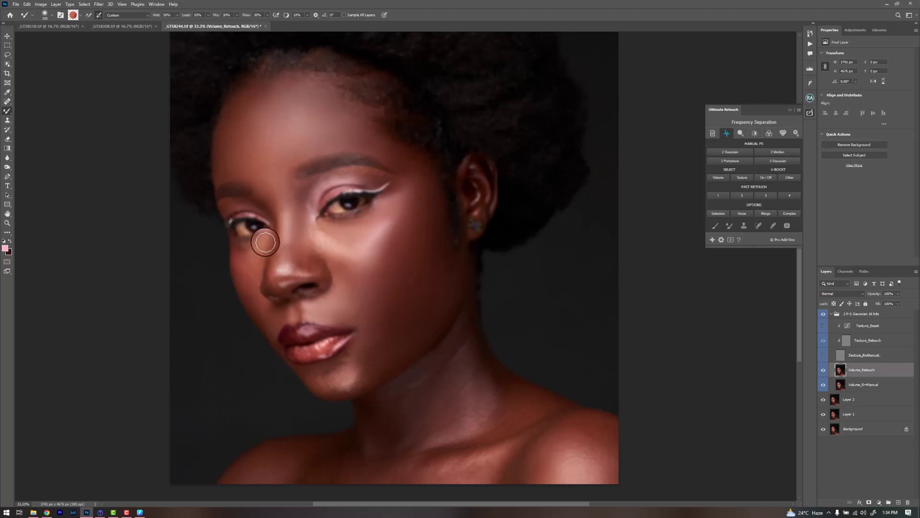
pyautogui.moveTo(261, 257)
pyautogui.mouseDown()
pyautogui.moveTo(260, 238)
pyautogui.moveTo(252, 264)
pyautogui.mouseUp()
# - Smooth the left cheek beside the nose and down toward the upper lip with the Mixer Brush
pyautogui.press(']')
pyautogui.press(']')
pyautogui.press(']')
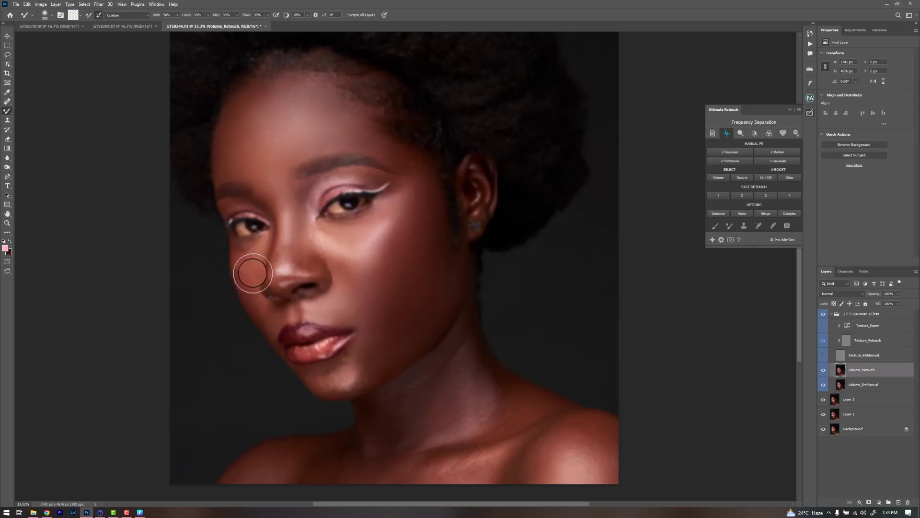
pyautogui.press('[')
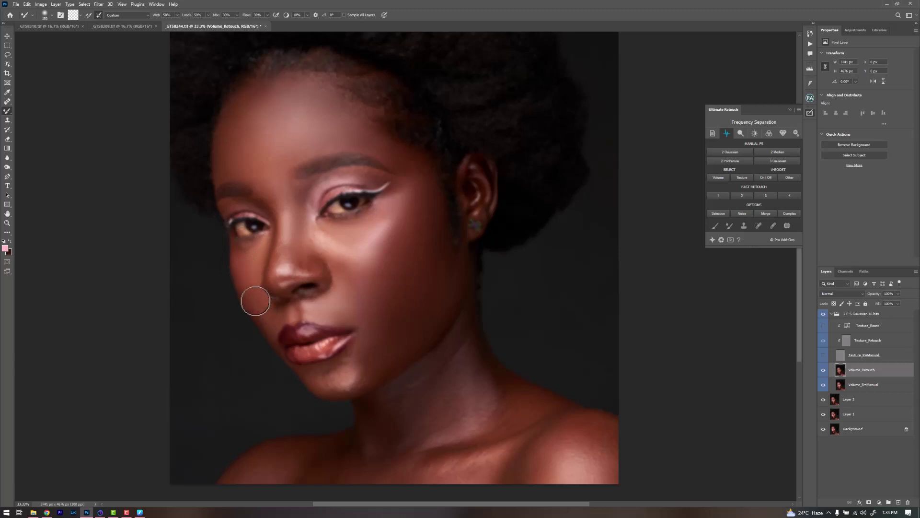
pyautogui.moveTo(260, 315); pyautogui.dragTo(279, 312)
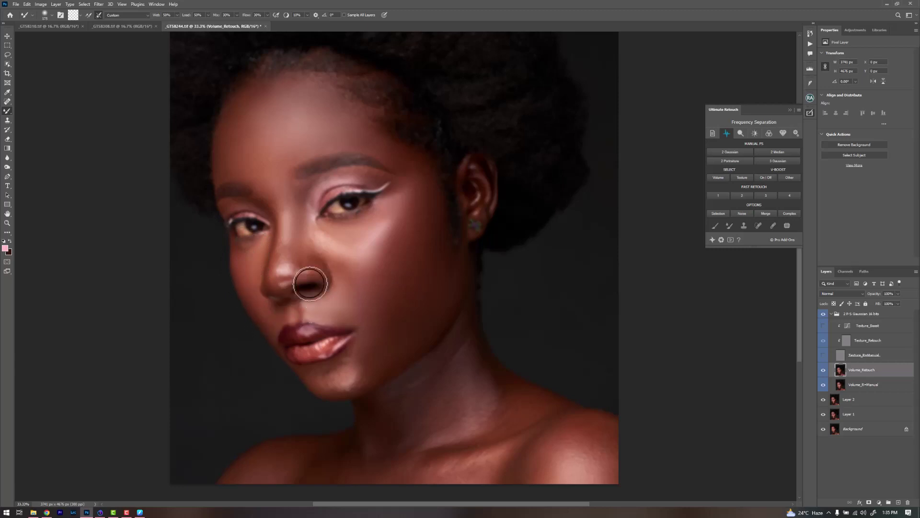
# - Soften the highlight on the tip of the nose with a small Mixer Brush
pyautogui.press('[')
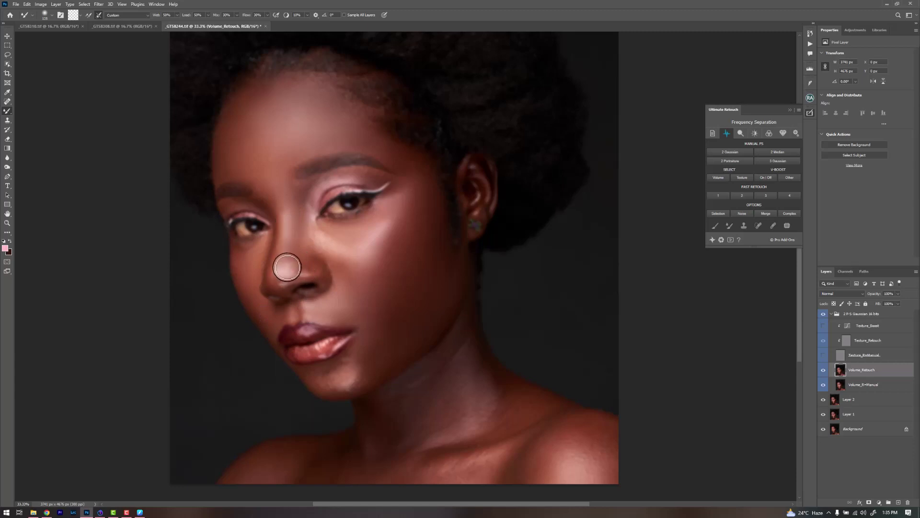
pyautogui.moveTo(282, 270); pyautogui.dragTo(288, 271)
pyautogui.press('[')
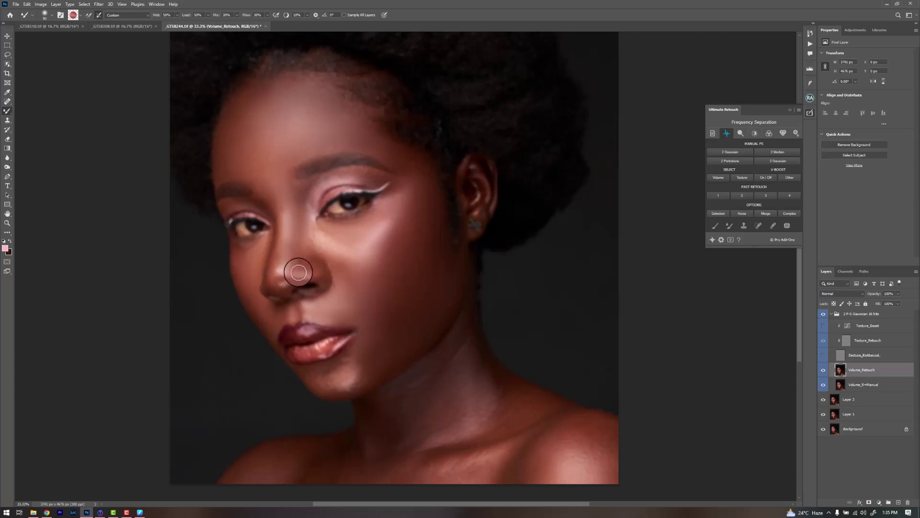
# - Blend the side of the nose and the bright area below the right eye with the Mixer Brush
pyautogui.press(']')
pyautogui.moveTo(279, 263)
pyautogui.mouseDown()
pyautogui.moveTo(284, 282)
pyautogui.moveTo(303, 251)
pyautogui.moveTo(305, 267)
pyautogui.moveTo(324, 236)
pyautogui.moveTo(360, 239)
pyautogui.mouseUp()
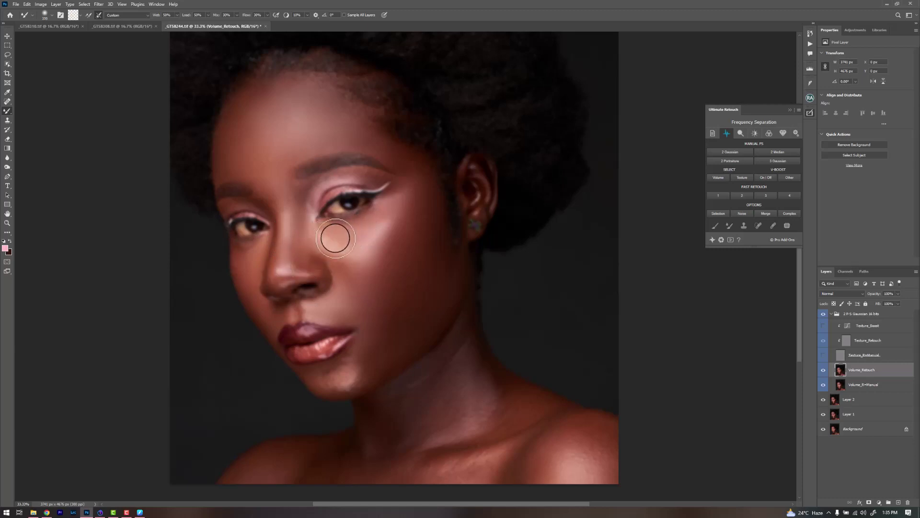
pyautogui.press(']')
pyautogui.press(']')
pyautogui.press(']')
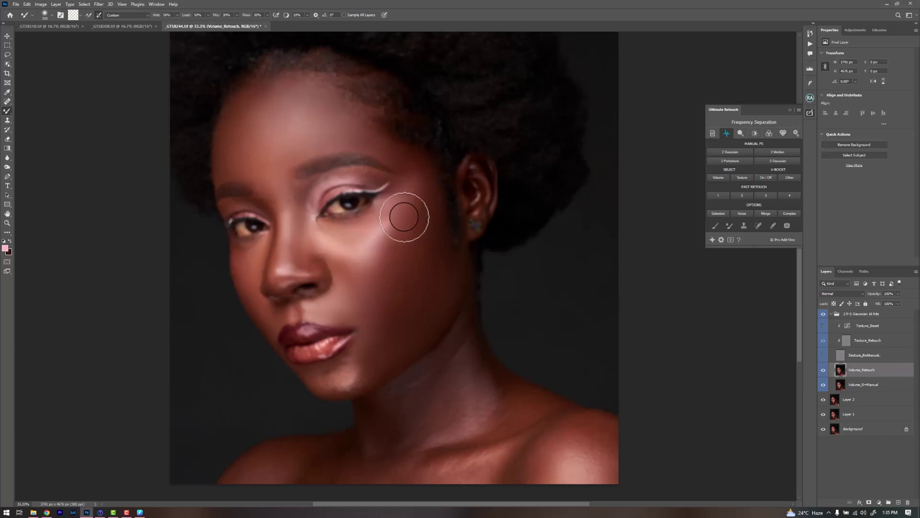
# - Blend the jawline from the chin toward the right cheek with a large Mixer Brush
pyautogui.press(']')
pyautogui.press(']')
pyautogui.press(']')
pyautogui.moveTo(359, 369); pyautogui.dragTo(422, 318)
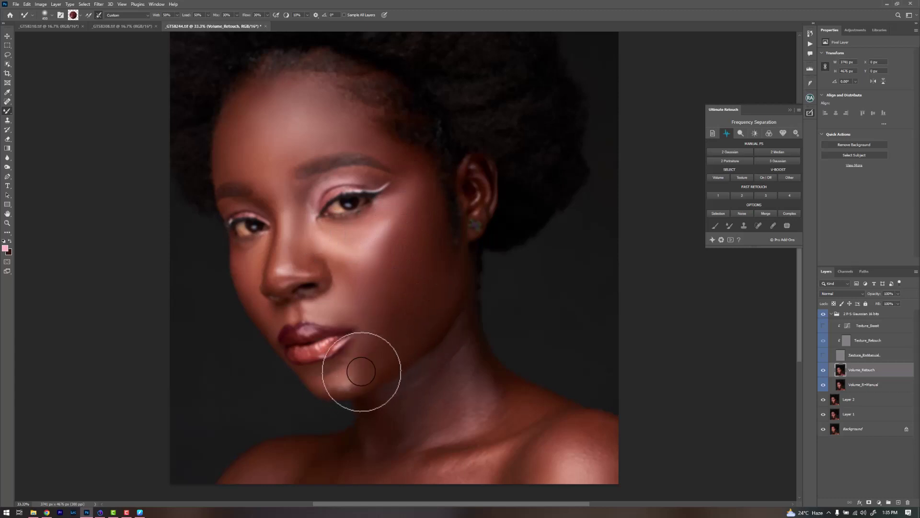
# - Smooth the chin below the lower lip with a small Mixer Brush
pyautogui.press('[')
pyautogui.press('[')
pyautogui.press('[')
pyautogui.press('[')
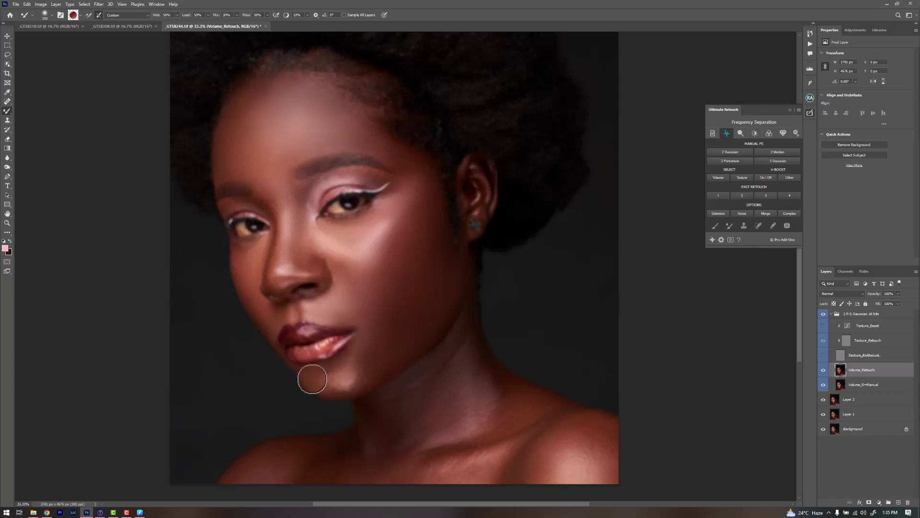
pyautogui.moveTo(331, 387)
pyautogui.mouseDown()
pyautogui.moveTo(361, 381)
pyautogui.moveTo(334, 397)
pyautogui.mouseUp()
# - Blend the lower cheek beside the mouth into the corner of the chin, varying the Mixer Brush size
pyautogui.press(']')
pyautogui.press(']')
pyautogui.press(']')
pyautogui.press(']')
pyautogui.press(']')
pyautogui.press(']')
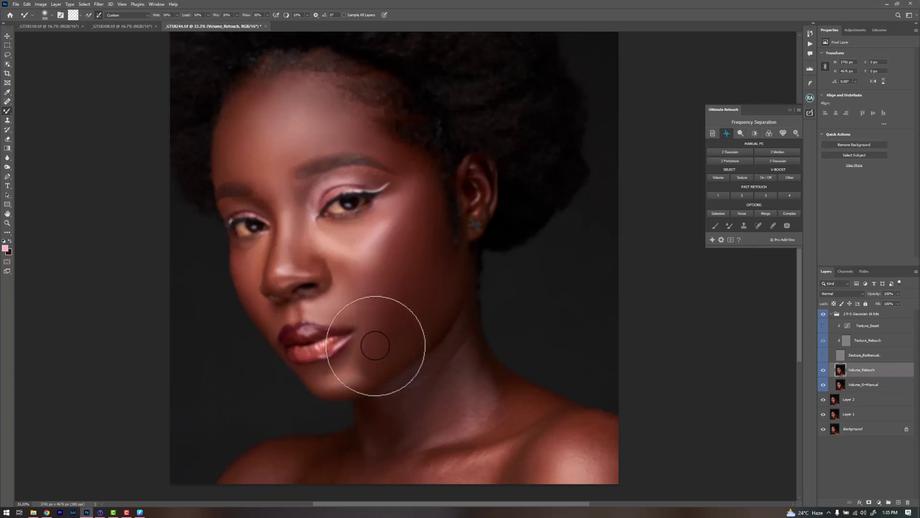
pyautogui.press('[')
pyautogui.press('[')
pyautogui.press('[')
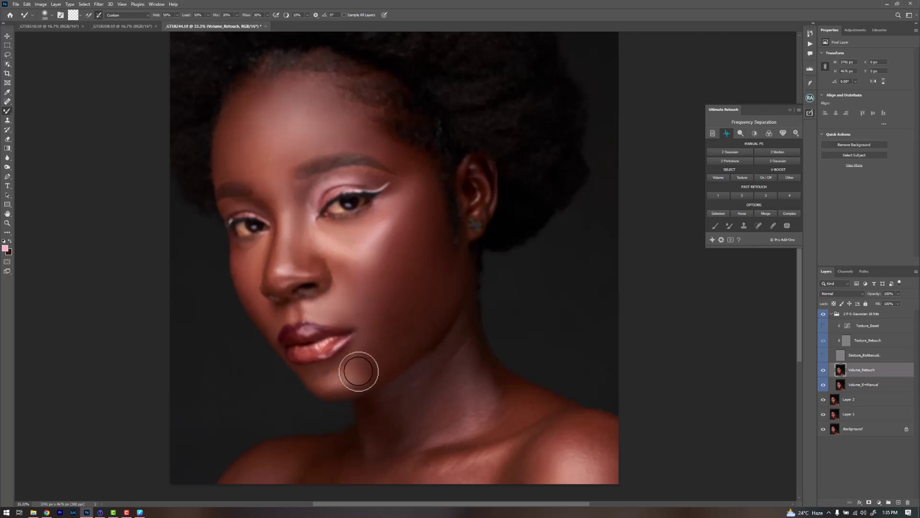
# - Blend the highlight on the right cheek toward the ear with a large Mixer Brush
pyautogui.press(']')
pyautogui.press(']')
pyautogui.press(']')
pyautogui.press(']')
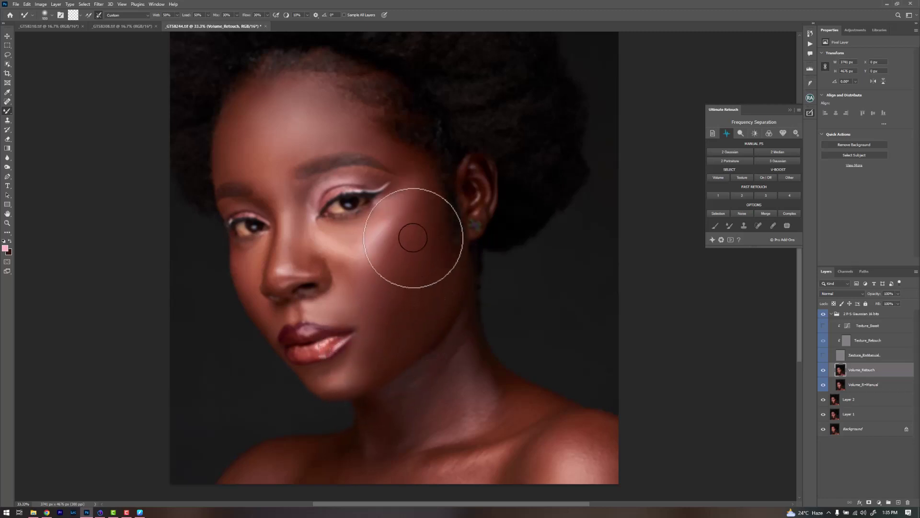
pyautogui.press(']')
pyautogui.press(']')
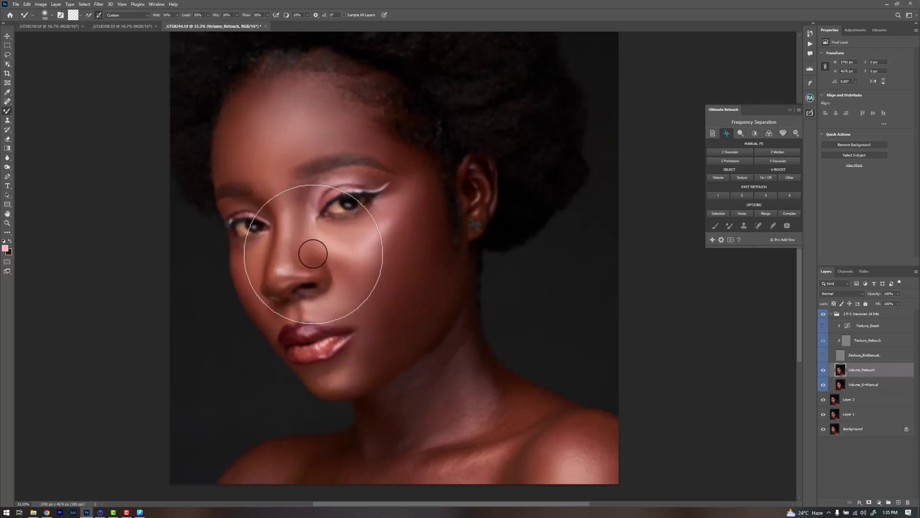
# - Soften the skin tones around the nostril and the right side of the nose with a smaller Mixer Brush
pyautogui.press('[')
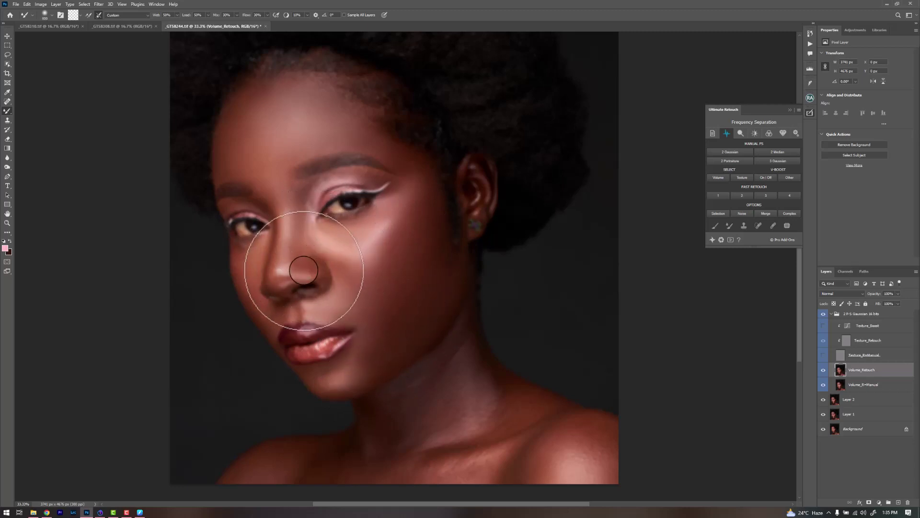
pyautogui.press('[')
pyautogui.press('[')
pyautogui.press('[')
pyautogui.press('[')
pyautogui.press('[')
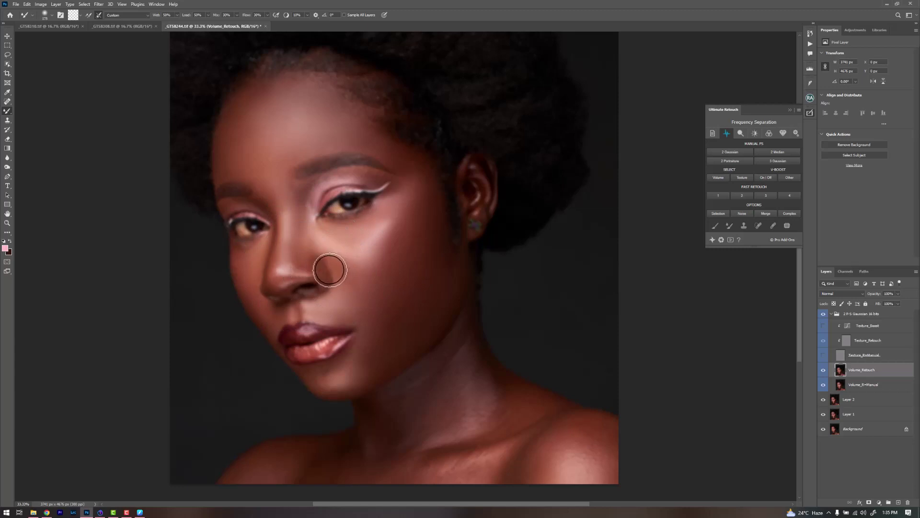
pyautogui.press('[')
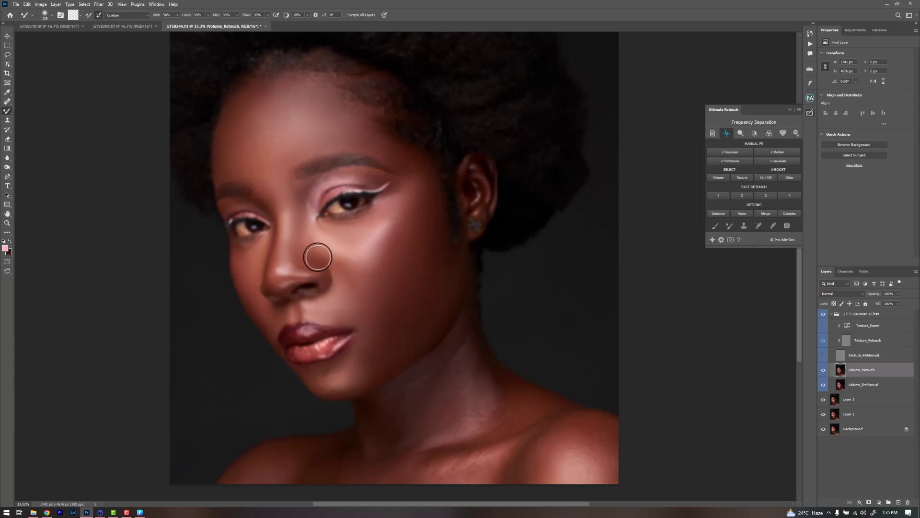
# - Try smoothing the skin around the inner eyebrows with a small Mixer Brush and undo the stroke
pyautogui.press(']')
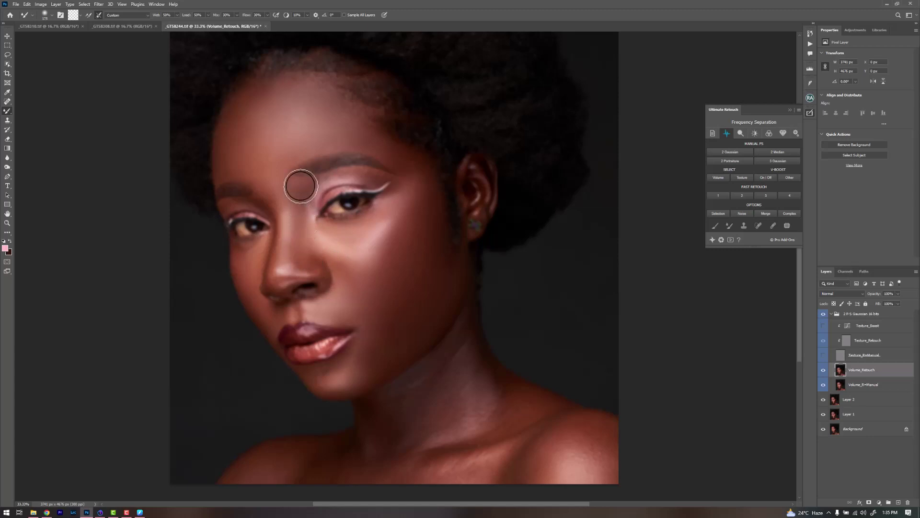
pyautogui.moveTo(361, 173)
pyautogui.mouseDown()
pyautogui.moveTo(378, 178)
pyautogui.moveTo(272, 183)
pyautogui.mouseUp()
pyautogui.hotkey('ctrl', 'z')
# - Even out the tones across the chin with a short horizontal Mixer Brush stroke
pyautogui.press(']')
pyautogui.press(']')
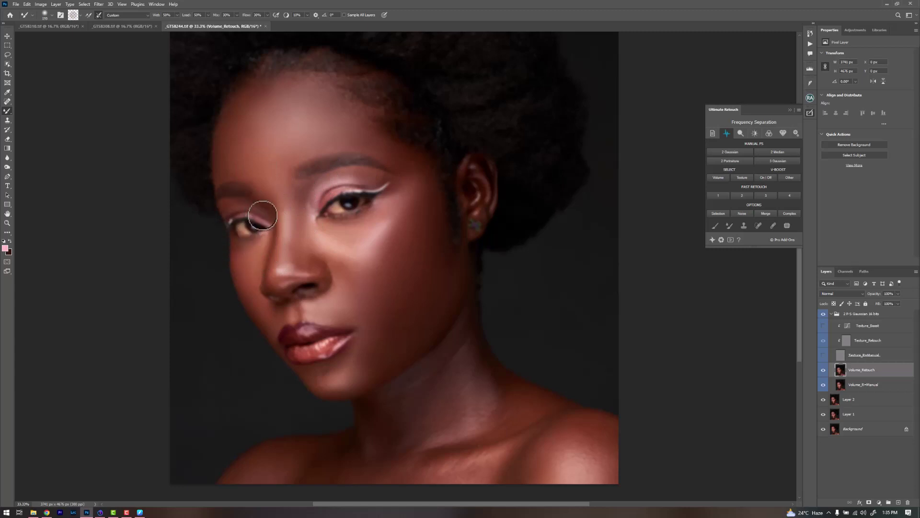
pyautogui.press(']')
pyautogui.press(']')
pyautogui.press(']')
pyautogui.moveTo(315, 382)
pyautogui.mouseDown()
pyautogui.moveTo(329, 374)
pyautogui.moveTo(337, 382)
pyautogui.mouseUp()
pyautogui.press(']')
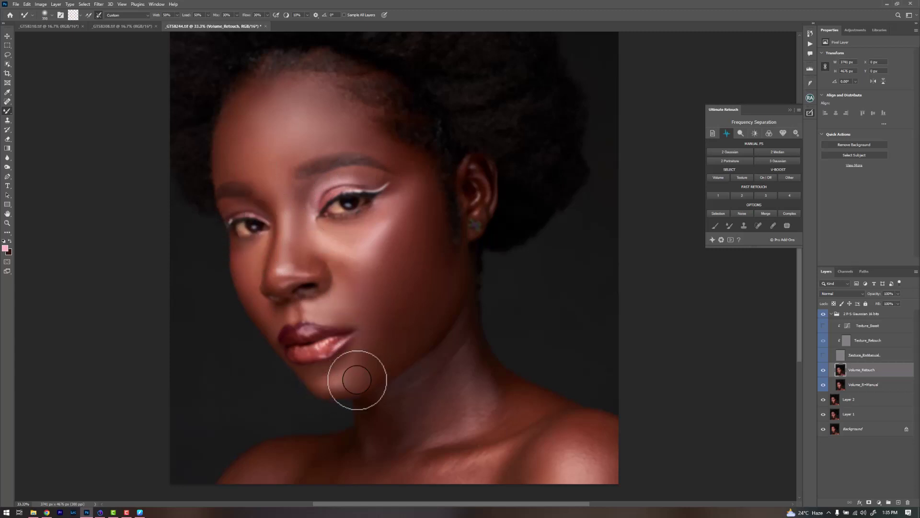
# - Blend the lower right cheek down to the jawline with a large Mixer Brush
pyautogui.press(']')
pyautogui.press(']')
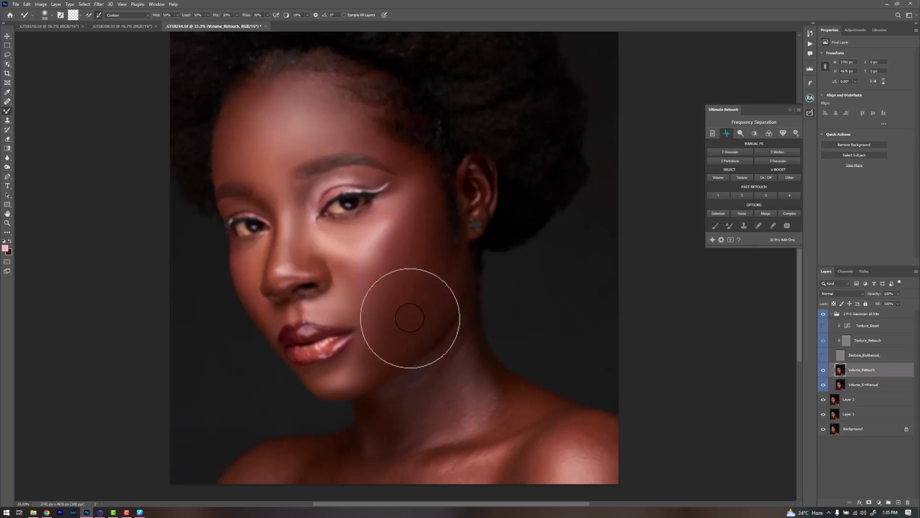
pyautogui.press('[')
pyautogui.press('[')
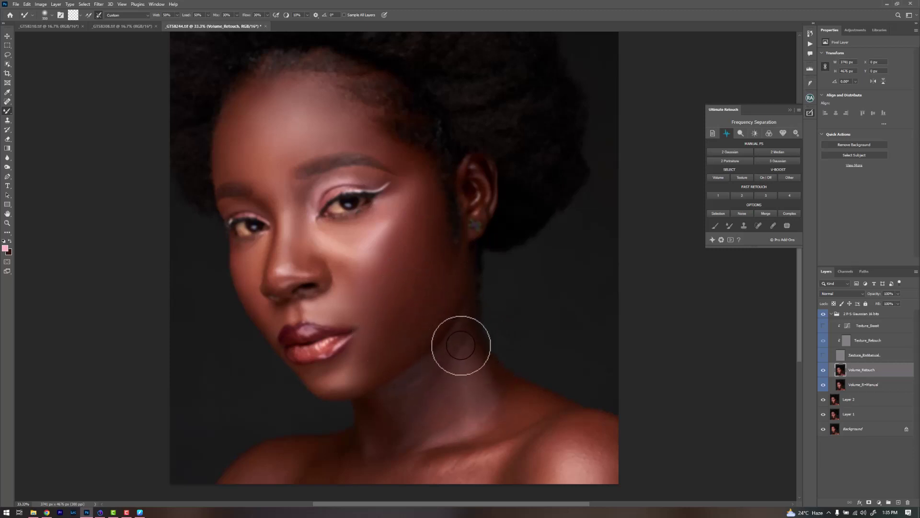
# - Smooth the neck from under the jawline down to its base near the right shoulder with the Mixer Brush
pyautogui.press('[')
pyautogui.press('[')
pyautogui.press('[')
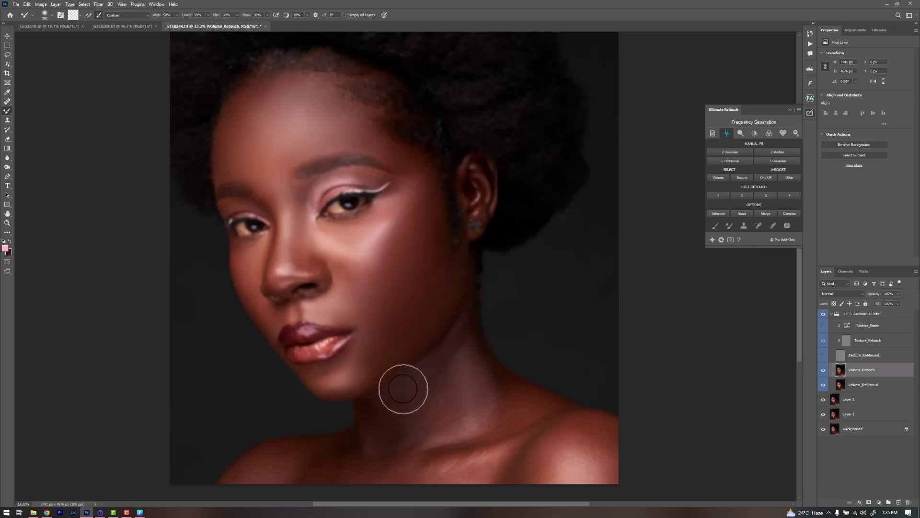
pyautogui.press(']')
pyautogui.press(']')
pyautogui.press(']')
pyautogui.press(']')
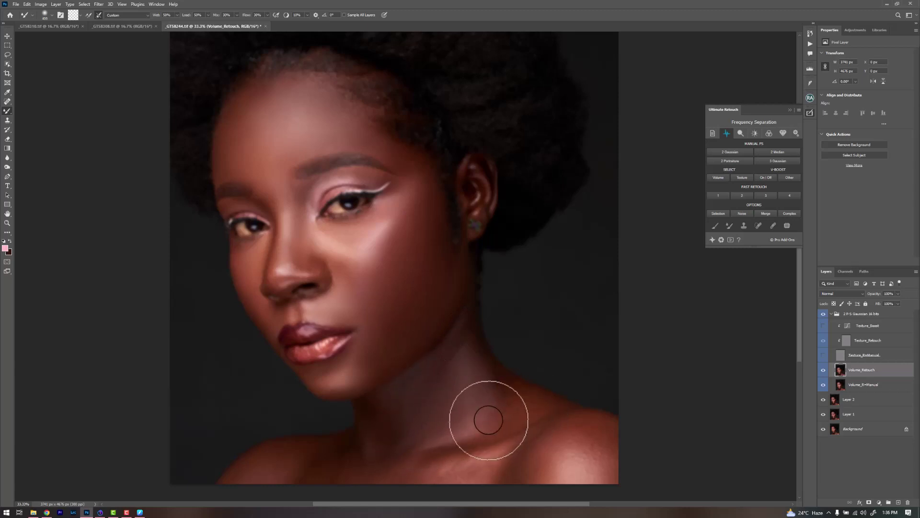
pyautogui.press('[')
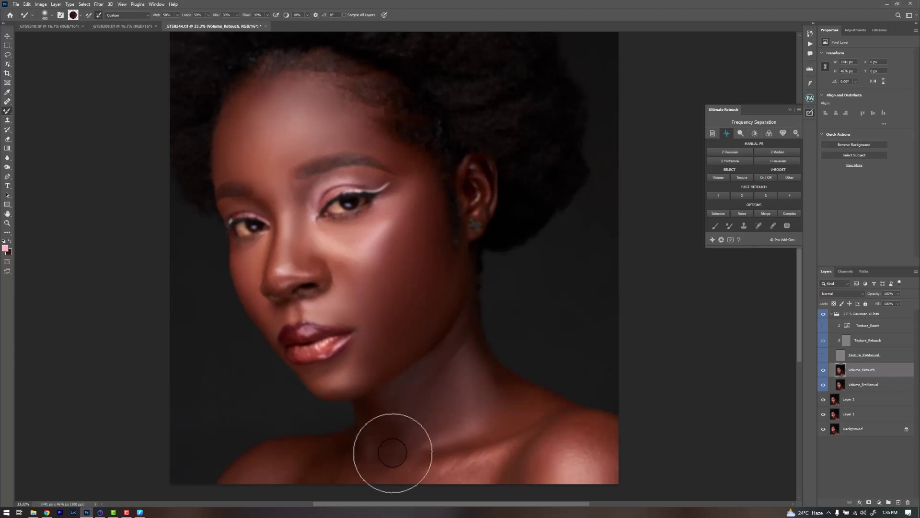
# - Soften the highlights along the collarbone from the base of the neck toward the right shoulder
pyautogui.press(']')
pyautogui.press(']')
pyautogui.press(']')
pyautogui.press(']')
pyautogui.press(']')
pyautogui.press(']')
pyautogui.press(']')
pyautogui.press(']')
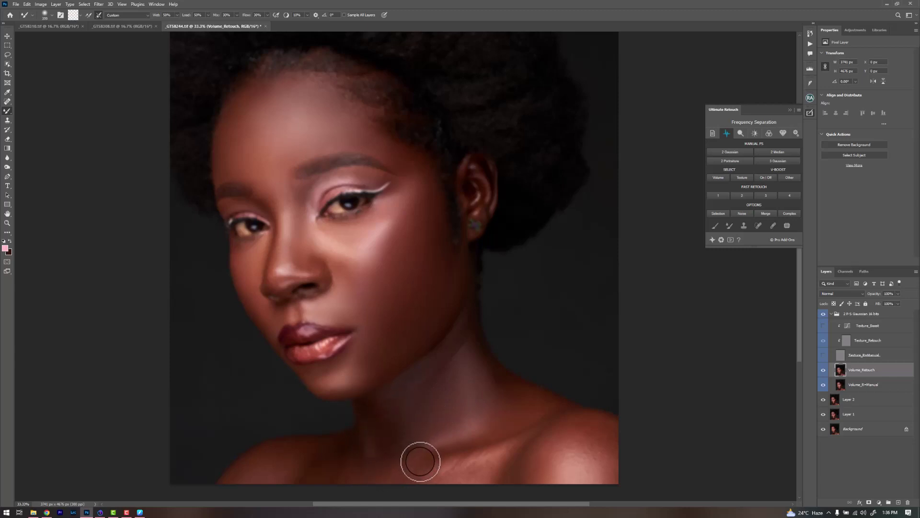
pyautogui.moveTo(424, 467)
pyautogui.mouseDown()
pyautogui.moveTo(487, 453)
pyautogui.moveTo(411, 471)
pyautogui.moveTo(430, 467)
pyautogui.mouseUp()
pyautogui.press('[')
pyautogui.press('[')
pyautogui.press('[')
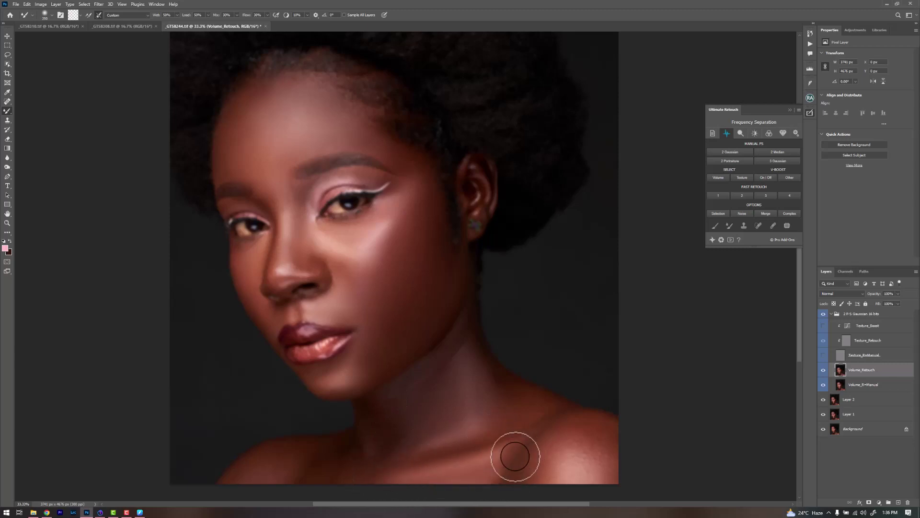
# - Smooth the tones and bright highlight on the right shoulder with a large Mixer Brush
pyautogui.press(']')
pyautogui.press(']')
pyautogui.press(']')
pyautogui.press(']')
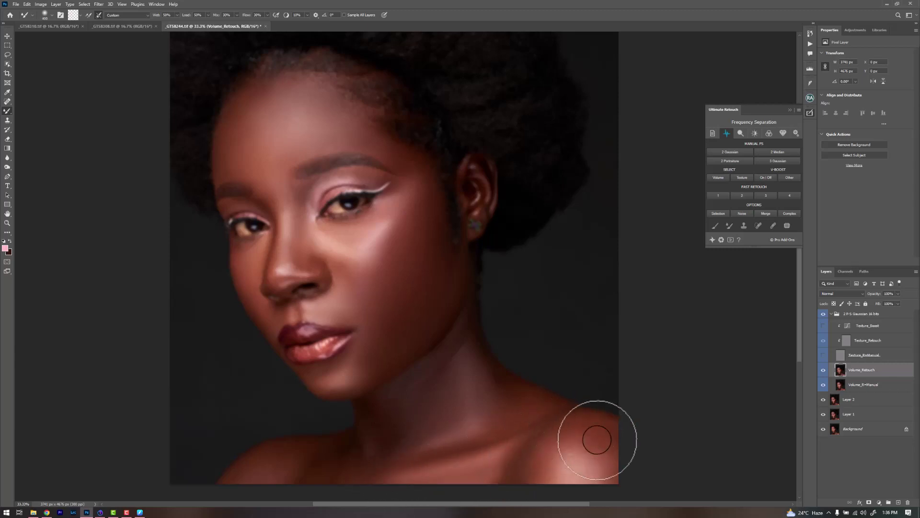
pyautogui.keyDown('alt'); pyautogui.click(609, 450); pyautogui.keyUp('alt')
pyautogui.press('[')
pyautogui.moveTo(547, 477)
pyautogui.mouseDown()
pyautogui.moveTo(542, 464)
pyautogui.moveTo(566, 462)
pyautogui.mouseUp()
pyautogui.press(']')
pyautogui.press(']')
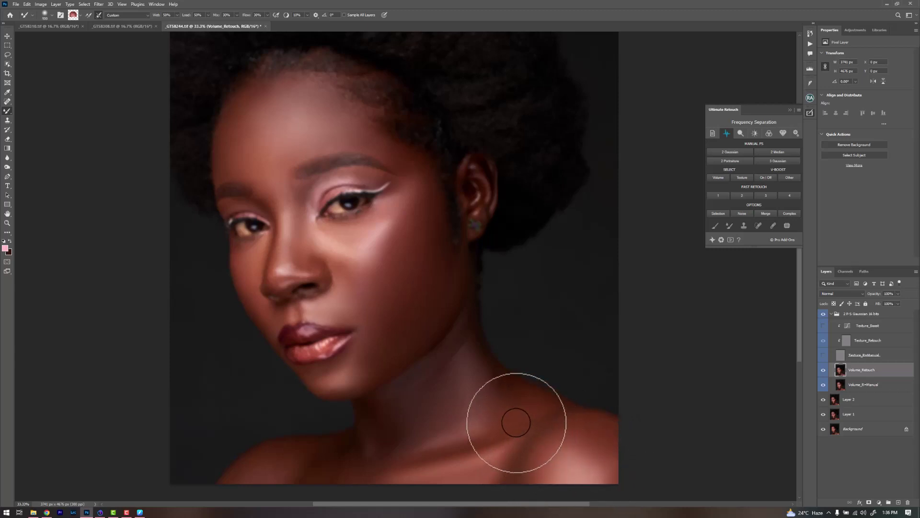
# - Blend the base of the neck upward toward the jaw with the Mixer Brush
pyautogui.press('[')
pyautogui.press('[')
pyautogui.press('[')
pyautogui.press('[')
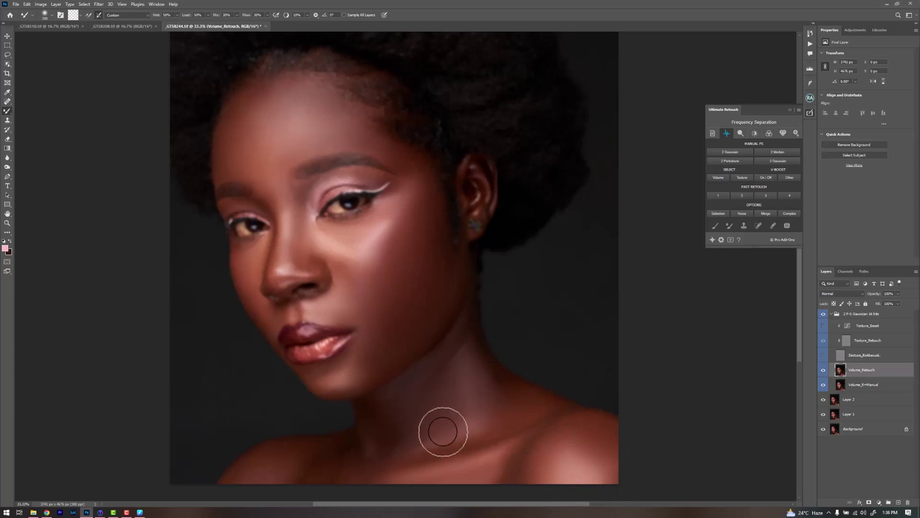
pyautogui.press(']')
pyautogui.press(']')
pyautogui.press(']')
pyautogui.press(']')
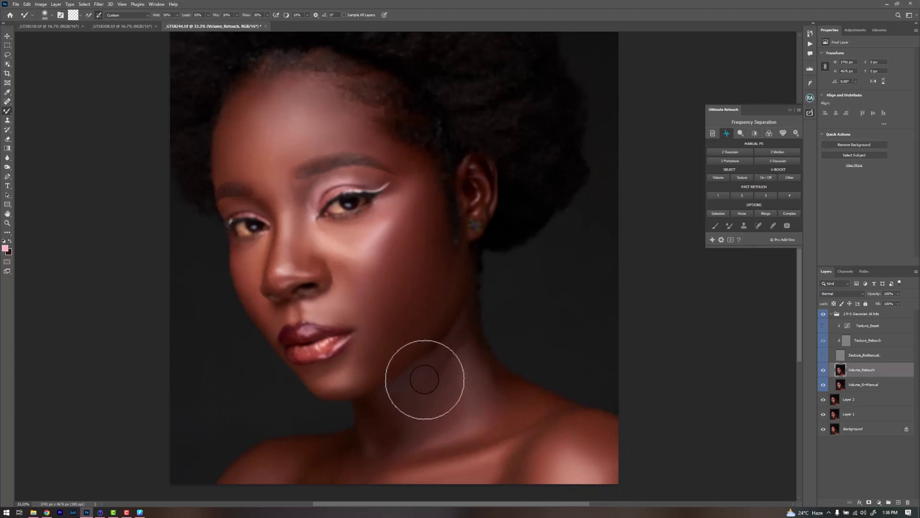
# - Smooth the left shoulder and blend it across the upper chest with the Mixer Brush
pyautogui.press('[')
pyautogui.press('[')
pyautogui.press('[')
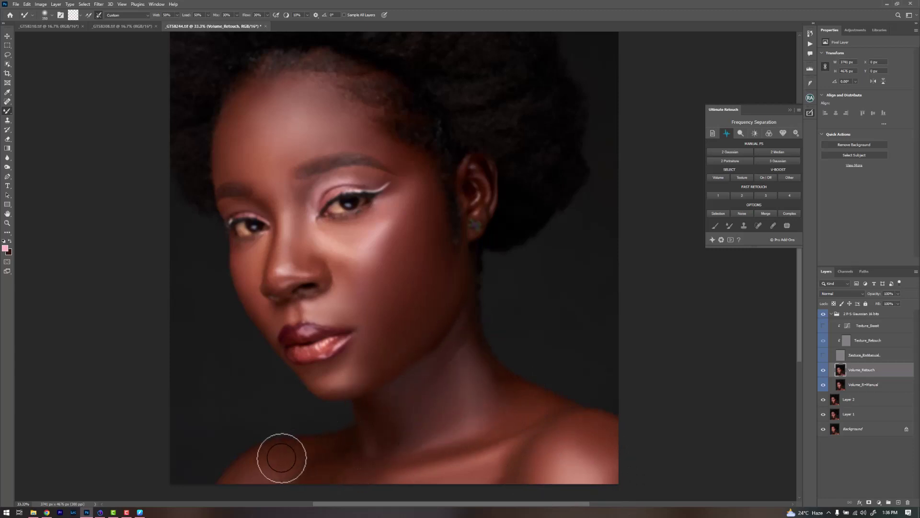
pyautogui.press(']')
pyautogui.press(']')
pyautogui.press(']')
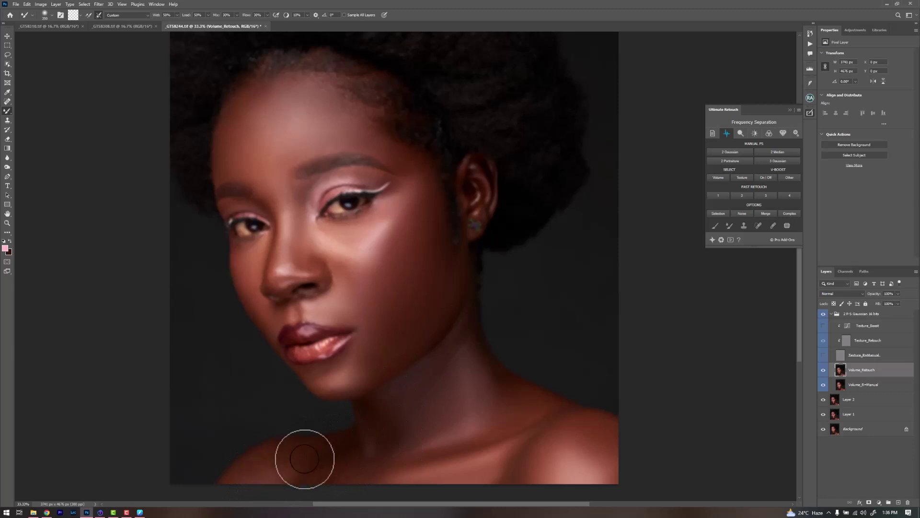
pyautogui.press(']')
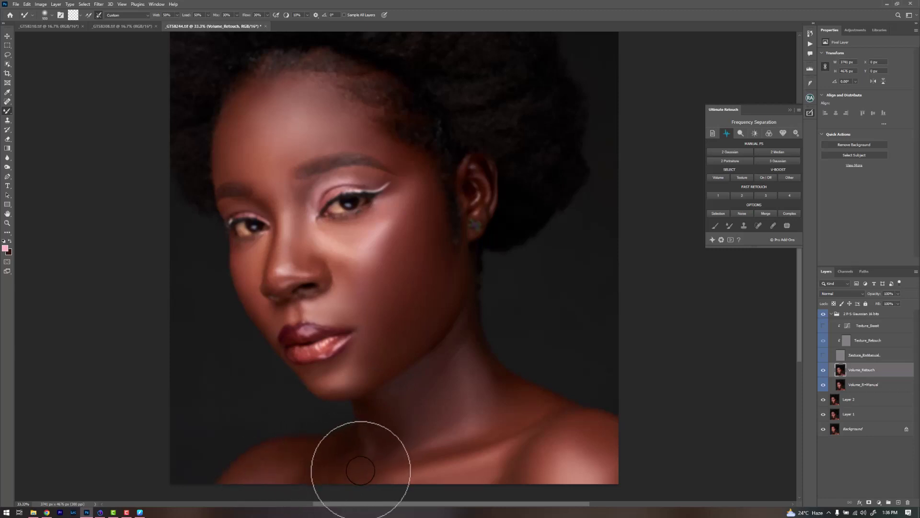
pyautogui.moveTo(360, 470)
pyautogui.mouseDown()
pyautogui.moveTo(388, 465)
pyautogui.moveTo(398, 475)
pyautogui.mouseUp()
# - Refine the collarbone highlight and the lower edge of the left shoulder with a small Mixer Brush
pyautogui.press('[')
pyautogui.press('[')
pyautogui.press('[')
pyautogui.press('[')
pyautogui.press('[')
pyautogui.press('[')
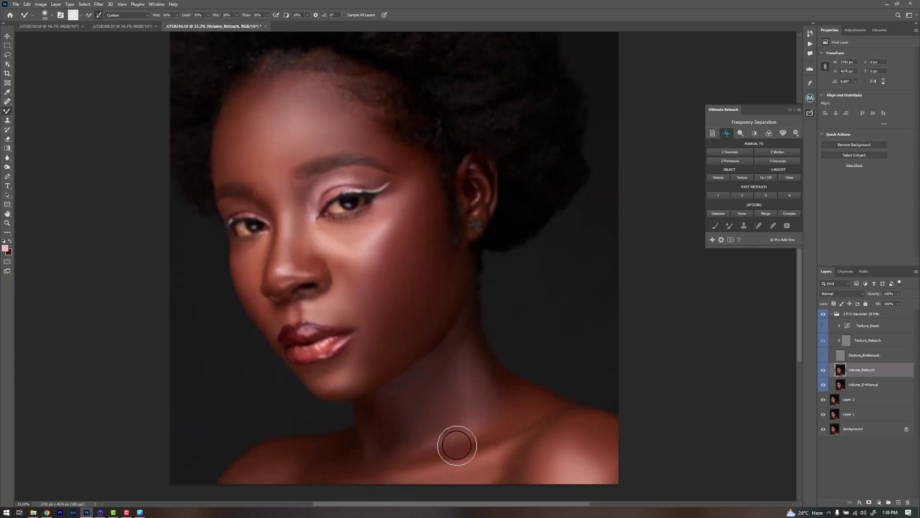
pyautogui.press(']')
pyautogui.press(']')
pyautogui.press(']')
pyautogui.press(']')
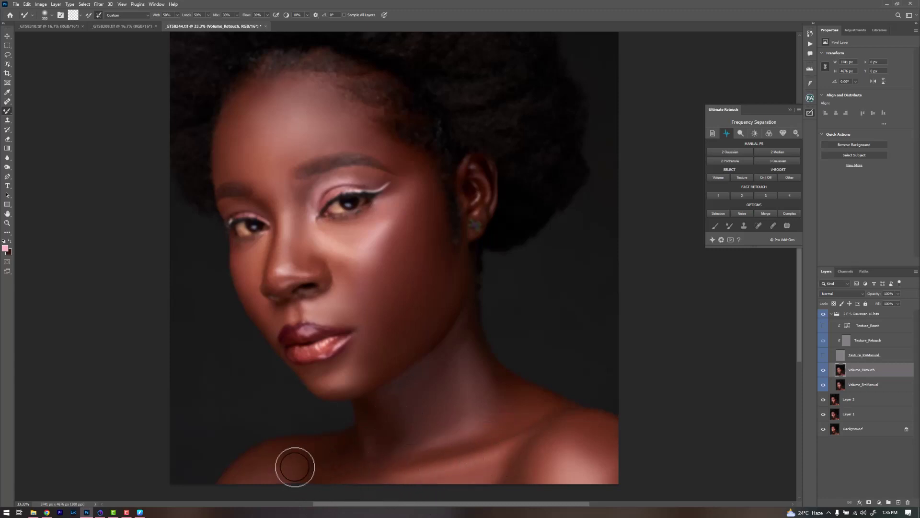
# - Even out the shaded front of the neck and the right cheek beside the mouth with the Mixer Brush
pyautogui.press(']')
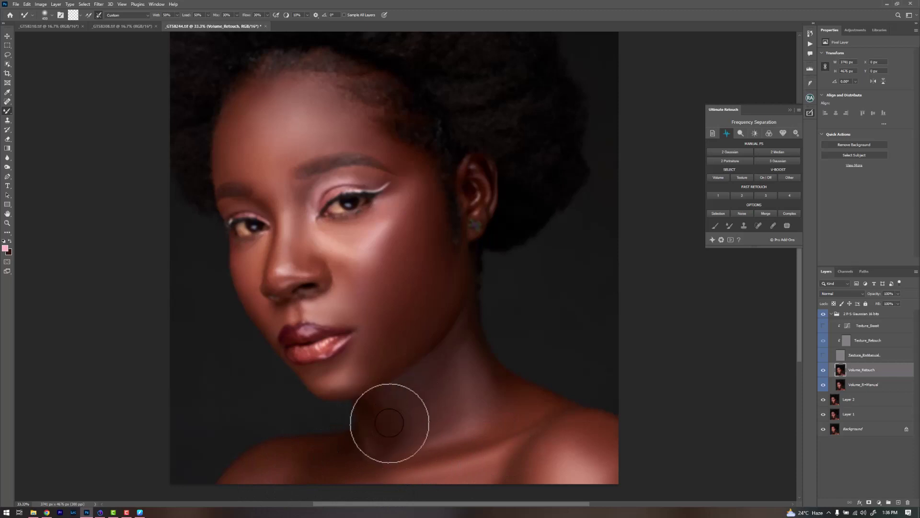
pyautogui.press('[')
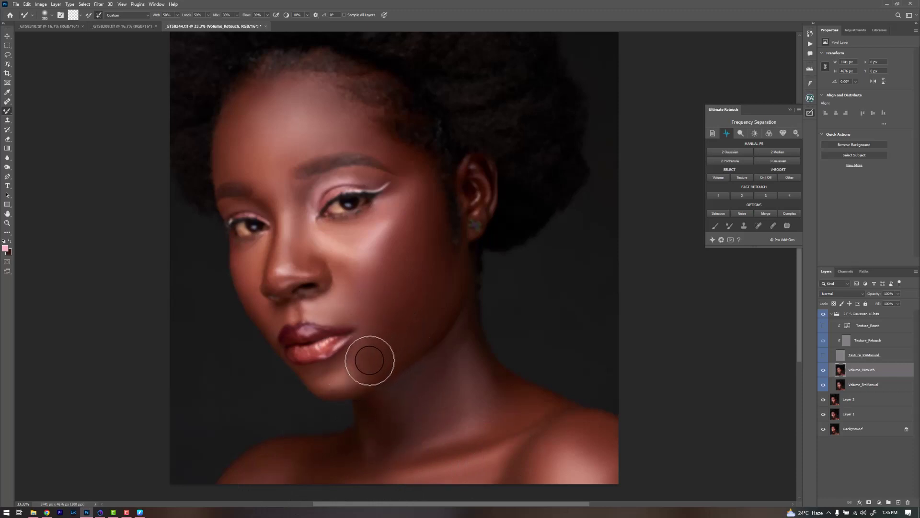
pyautogui.press(']')
pyautogui.press(']')
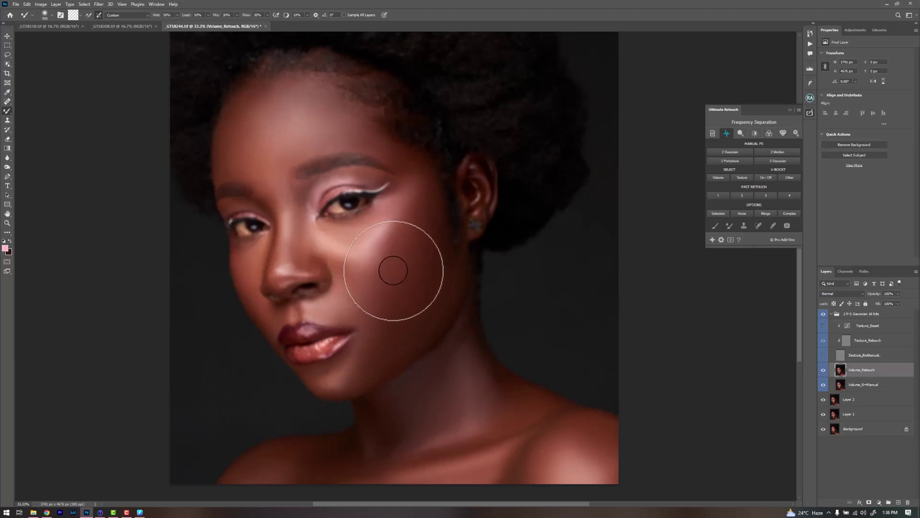
# - Blend the skin between the eyebrows and the lower part of the nose with a small Mixer Brush
pyautogui.press('[')
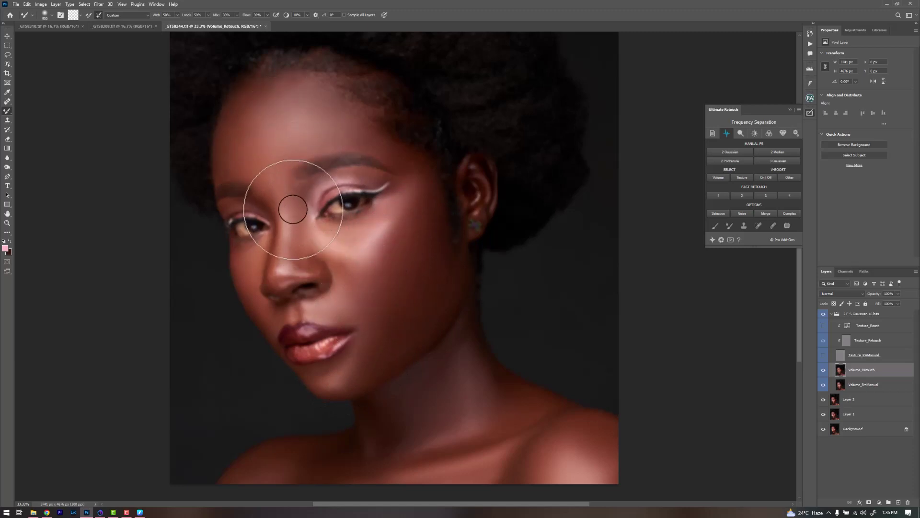
pyautogui.press('[')
pyautogui.press('[')
pyautogui.press('[')
pyautogui.press('[')
pyautogui.press('[')
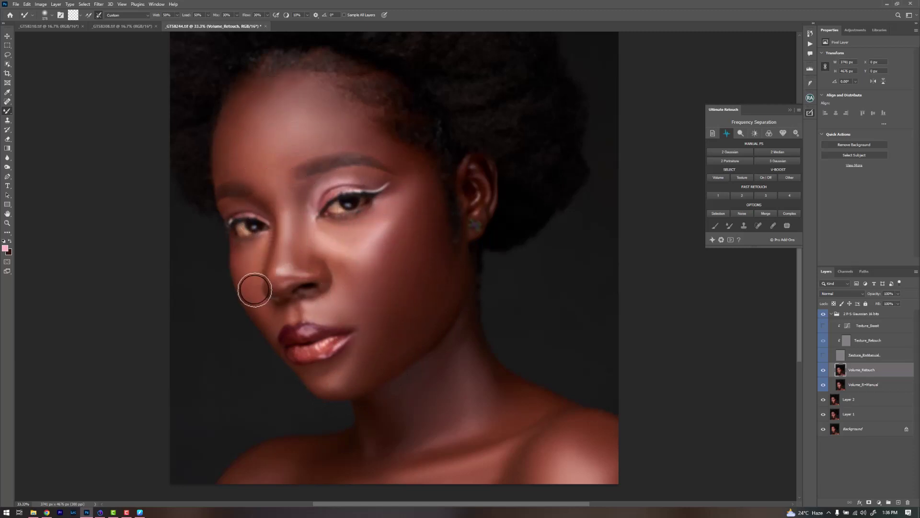
pyautogui.press(']')
pyautogui.keyDown('alt'); pyautogui.click(294, 188); pyautogui.keyUp('alt')
pyautogui.moveTo(317, 259)
pyautogui.mouseDown()
pyautogui.moveTo(318, 286)
pyautogui.moveTo(274, 290)
pyautogui.mouseUp()
# - Smooth the right temple down to the cheek in front of the ear with a larger Mixer Brush
pyautogui.press('[')
pyautogui.press('[')
pyautogui.press('[')
pyautogui.press('[')
pyautogui.press(']')
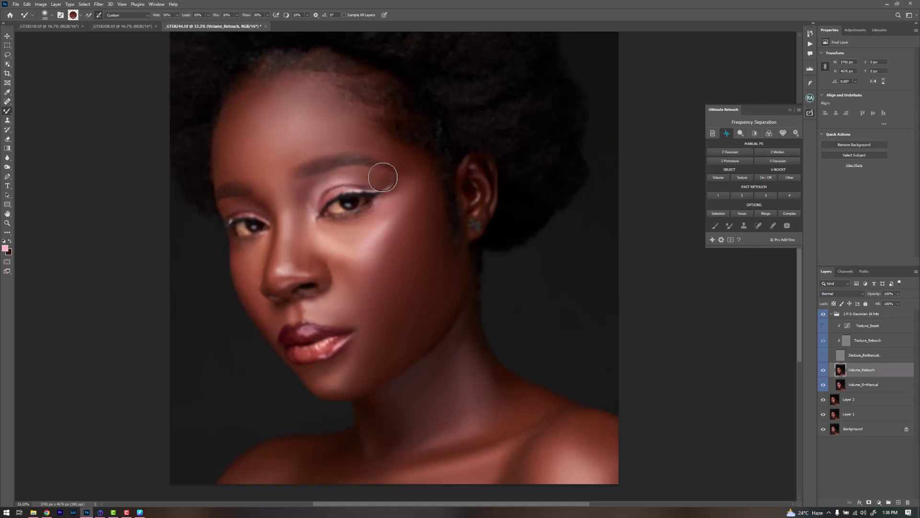
pyautogui.press(']')
pyautogui.press(']')
pyautogui.press(']')
pyautogui.moveTo(405, 162); pyautogui.dragTo(438, 230)
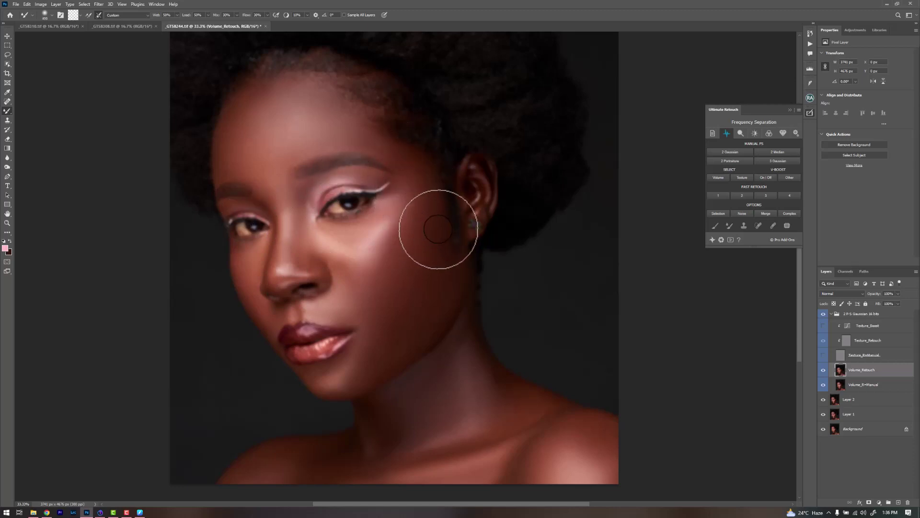
# - Blend the forehead tones from the hairline down to the eyebrows and inner eye corner with the Mixer Brush
pyautogui.press('r')
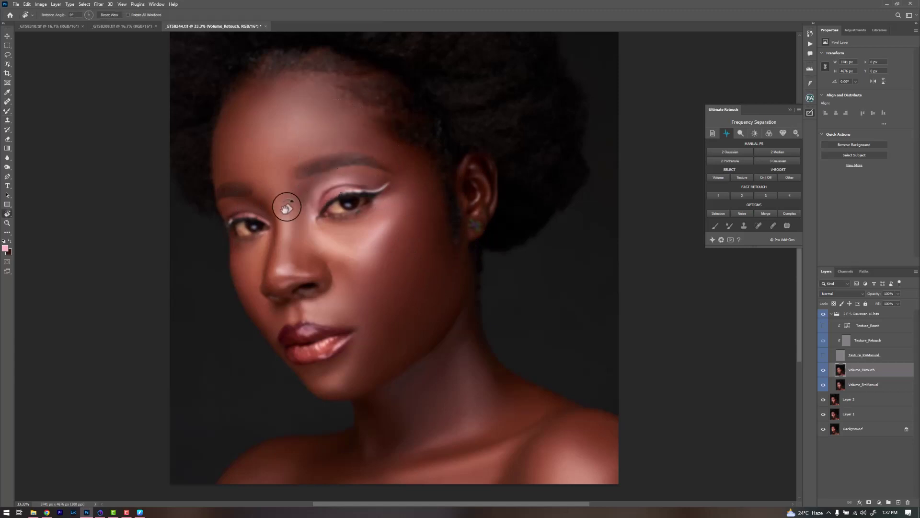
pyautogui.moveTo(330, 149); pyautogui.dragTo(479, 315)
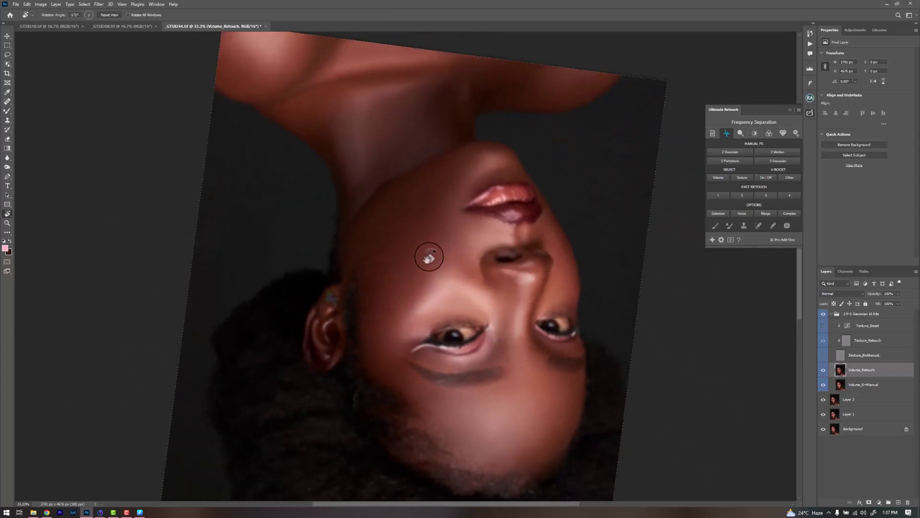
pyautogui.press('b')
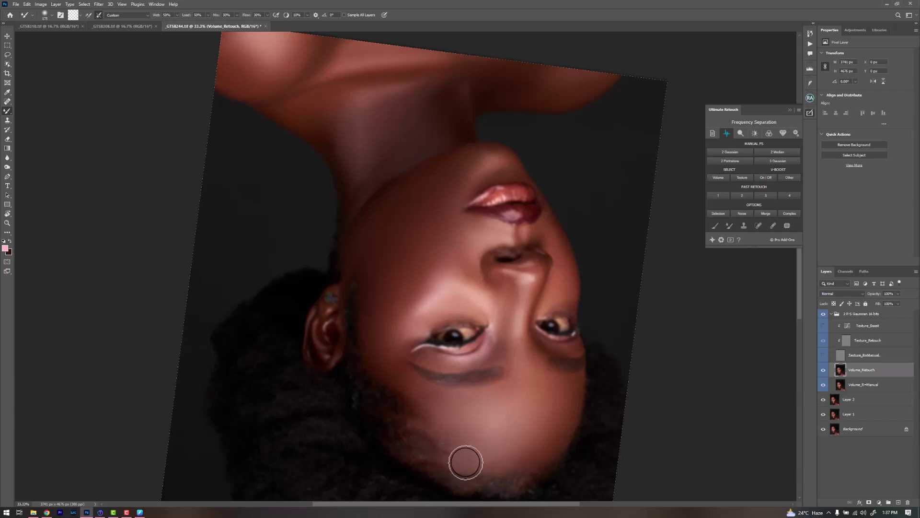
pyautogui.press(']')
pyautogui.press(']')
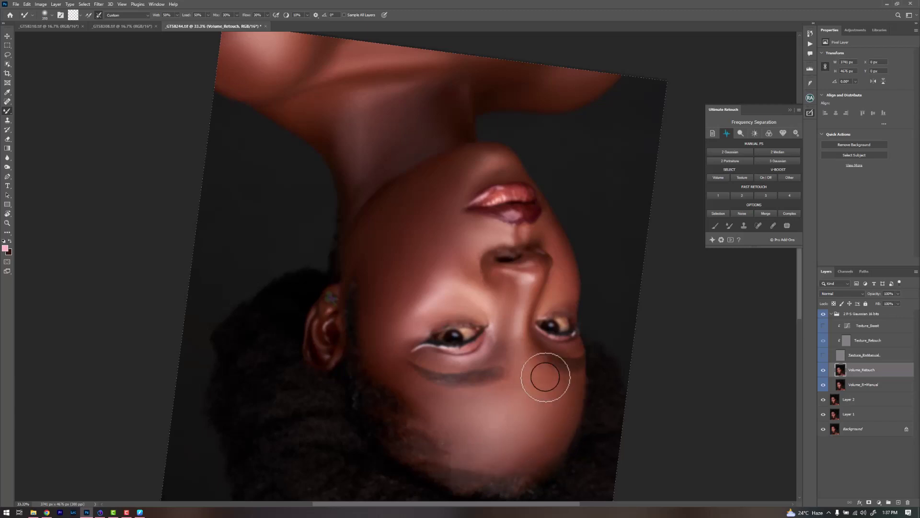
pyautogui.press(']')
pyautogui.press(']')
pyautogui.press(']')
pyautogui.press('[')
pyautogui.press('[')
pyautogui.press('[')
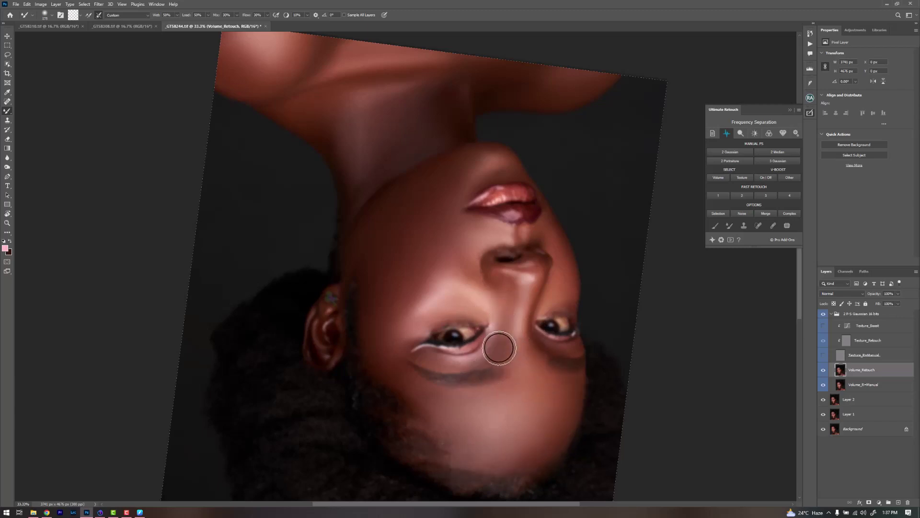
# - Smooth the transition from the side of the nose across the cheek with a progressively larger Mixer Brush
pyautogui.press(']')
pyautogui.press(']')
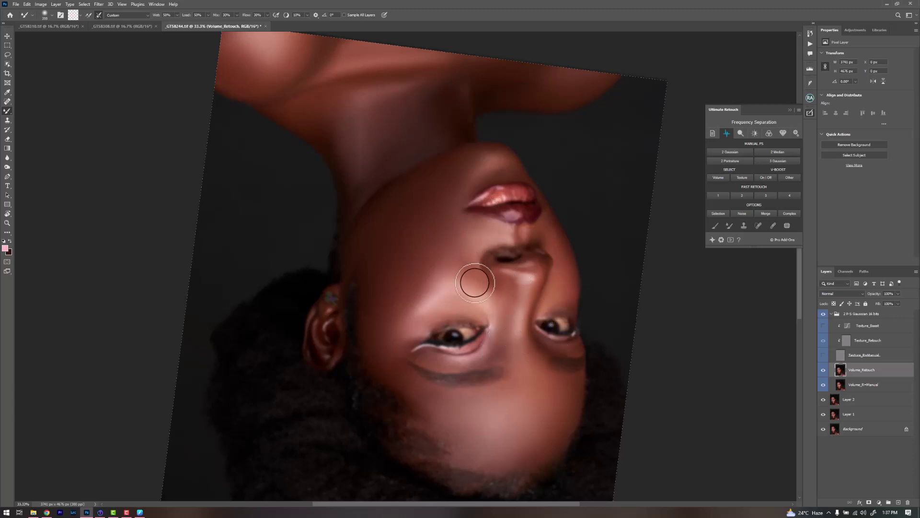
pyautogui.press(']')
pyautogui.press(']')
pyautogui.press(']')
pyautogui.press(']')
pyautogui.press(']')
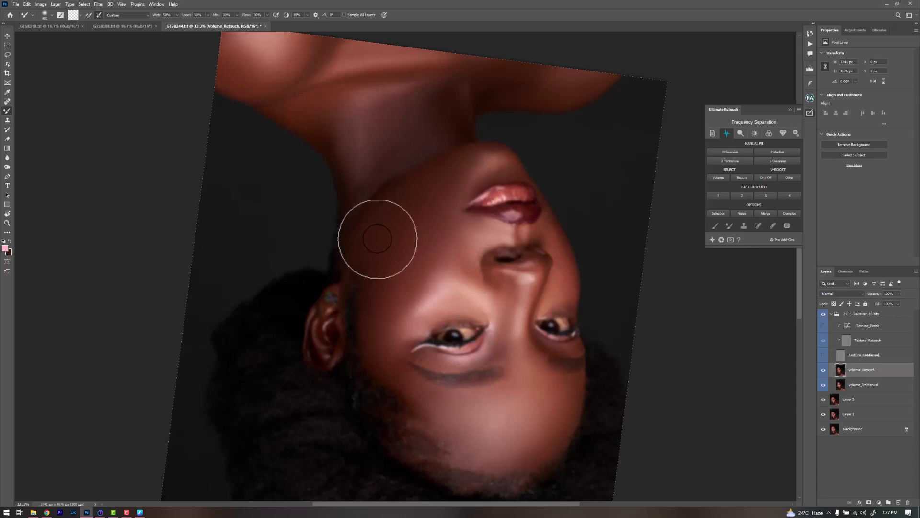
# - Even out the jawline and the front of the neck down to the collarbone with varying Mixer Brush sizes
pyautogui.press('[')
pyautogui.press('[')
pyautogui.press('[')
pyautogui.press('[')
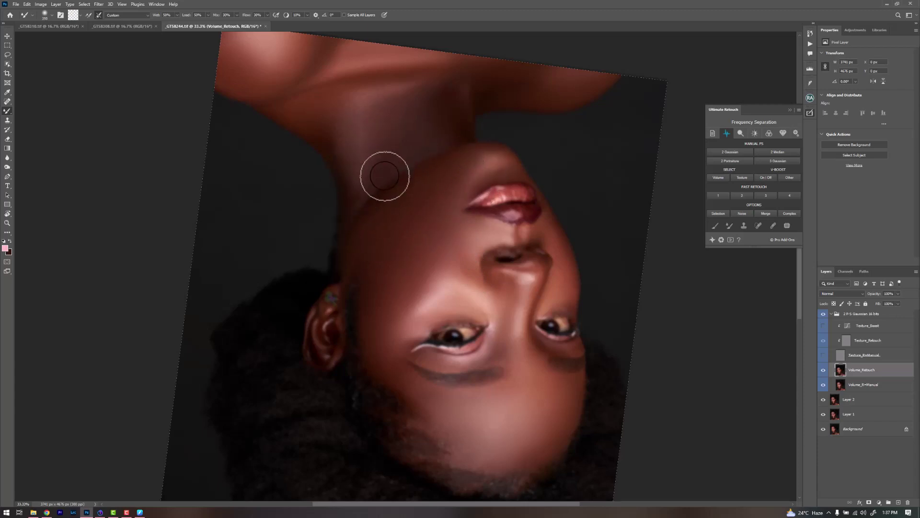
pyautogui.press(']')
pyautogui.press(']')
pyautogui.press(']')
pyautogui.press(']')
pyautogui.press(']')
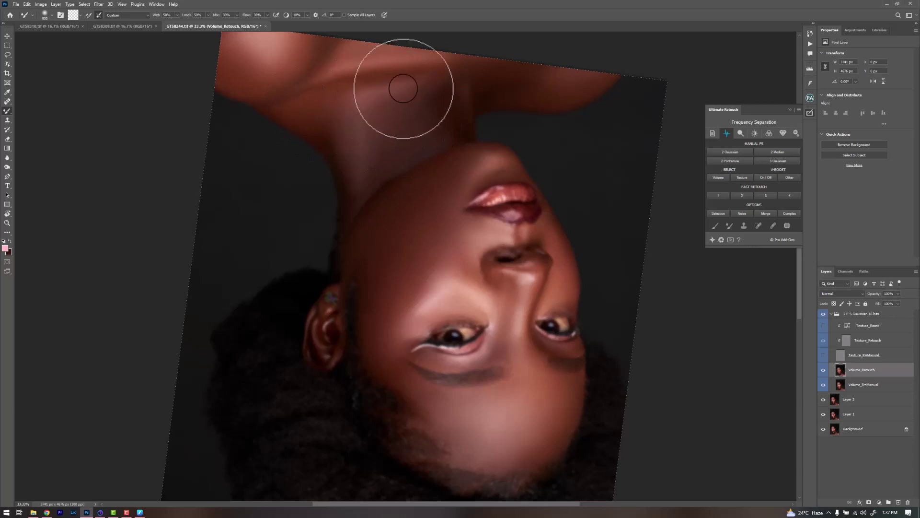
pyautogui.press('[')
pyautogui.press('[')
pyautogui.press('[')
pyautogui.press('[')
pyautogui.press('[')
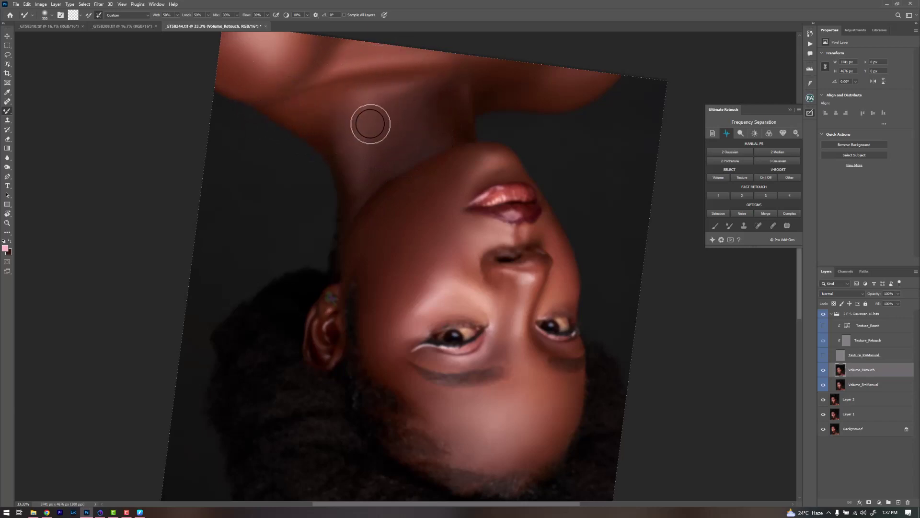
# - Soften the cheek highlight below the eye and blend it toward the mouth with a larger Mixer Brush
pyautogui.press('r')
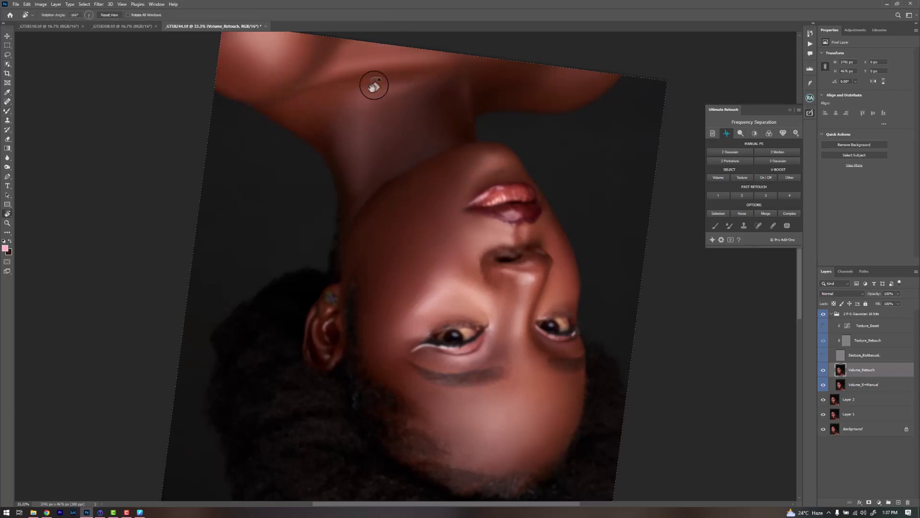
pyautogui.moveTo(372, 85)
pyautogui.mouseDown()
pyautogui.moveTo(456, 117)
pyautogui.moveTo(508, 183)
pyautogui.moveTo(507, 274)
pyautogui.moveTo(466, 361)
pyautogui.moveTo(411, 388)
pyautogui.moveTo(434, 396)
pyautogui.mouseUp()
pyautogui.press('b')
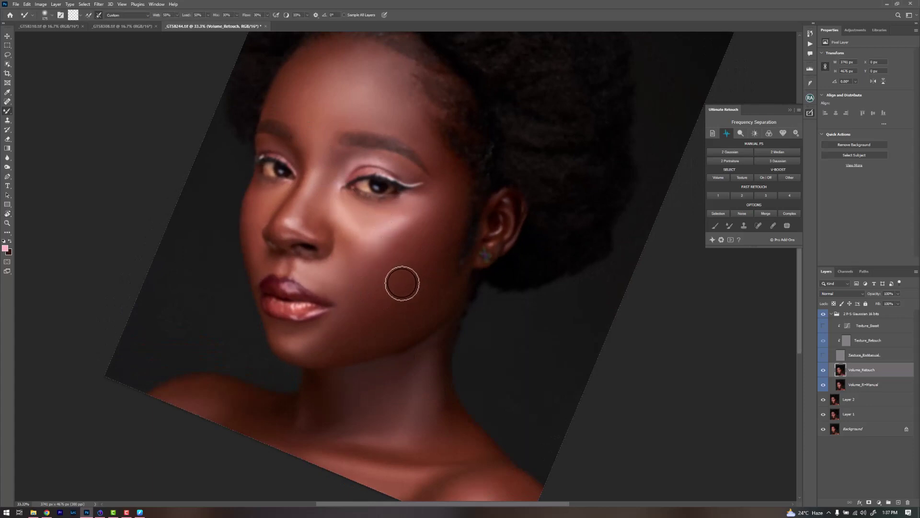
pyautogui.press(']')
pyautogui.press(']')
pyautogui.press(']')
pyautogui.press(']')
pyautogui.press('[')
pyautogui.press('[')
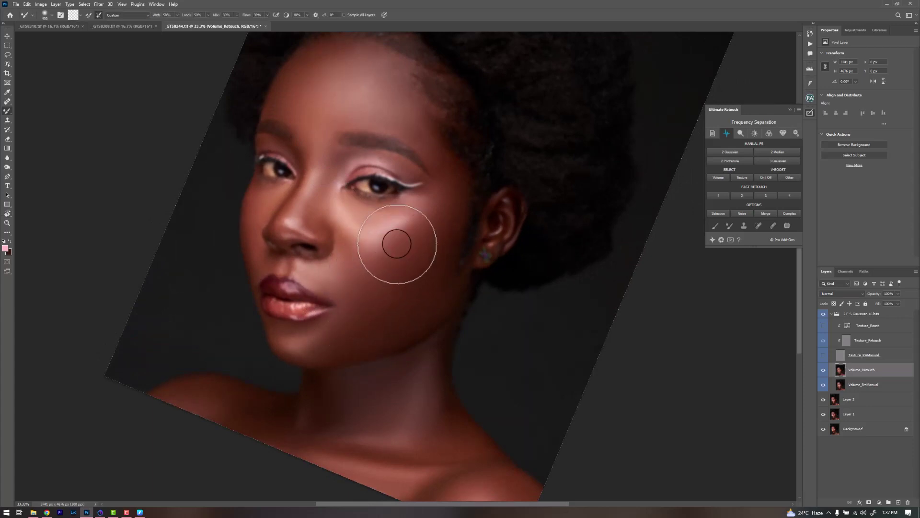
pyautogui.moveTo(401, 224)
pyautogui.mouseDown()
pyautogui.moveTo(362, 219)
pyautogui.moveTo(365, 237)
pyautogui.moveTo(348, 266)
pyautogui.moveTo(329, 263)
pyautogui.moveTo(329, 248)
pyautogui.moveTo(313, 264)
pyautogui.moveTo(274, 255)
pyautogui.moveTo(282, 272)
pyautogui.moveTo(296, 262)
pyautogui.moveTo(301, 278)
pyautogui.moveTo(306, 266)
pyautogui.moveTo(303, 276)
pyautogui.moveTo(327, 284)
pyautogui.mouseUp()
# - Even out the cheek up to the area in front of the ear, varying the Mixer Brush size
pyautogui.press(']')
pyautogui.press(']')
pyautogui.press(']')
pyautogui.press('[')
pyautogui.press('[')
pyautogui.press('[')
pyautogui.press('[')
pyautogui.press('[')
pyautogui.press('[')
pyautogui.press('[')
pyautogui.press('[')
pyautogui.press('[')
pyautogui.press(']')
pyautogui.press(']')
pyautogui.press(']')
pyautogui.press(']')
pyautogui.press(']')
pyautogui.press('[')
pyautogui.press('[')
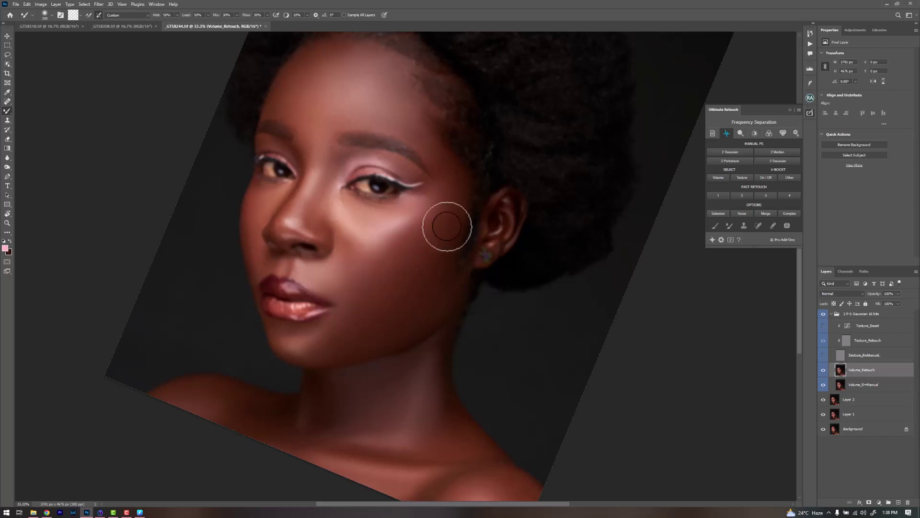
# - Refine the forehead near the hairline, the shaded lower cheek and the temple with small to large Mixer Brush sizes
pyautogui.press(']')
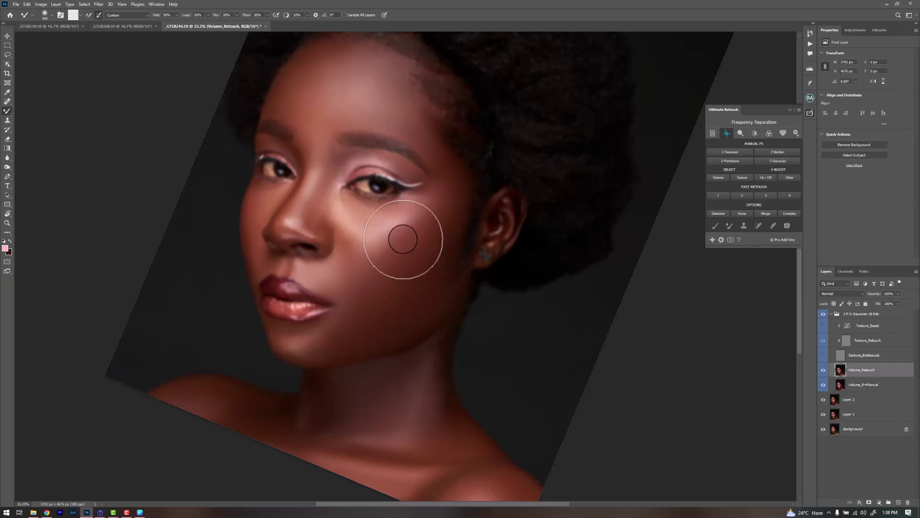
pyautogui.press('[')
pyautogui.press('[')
pyautogui.press('[')
pyautogui.press('[')
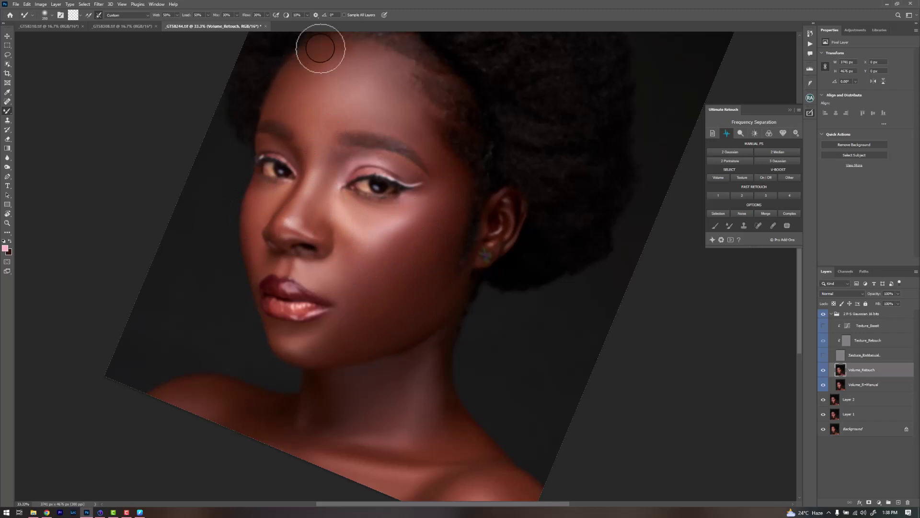
pyautogui.press(']')
pyautogui.press(']')
pyautogui.press(']')
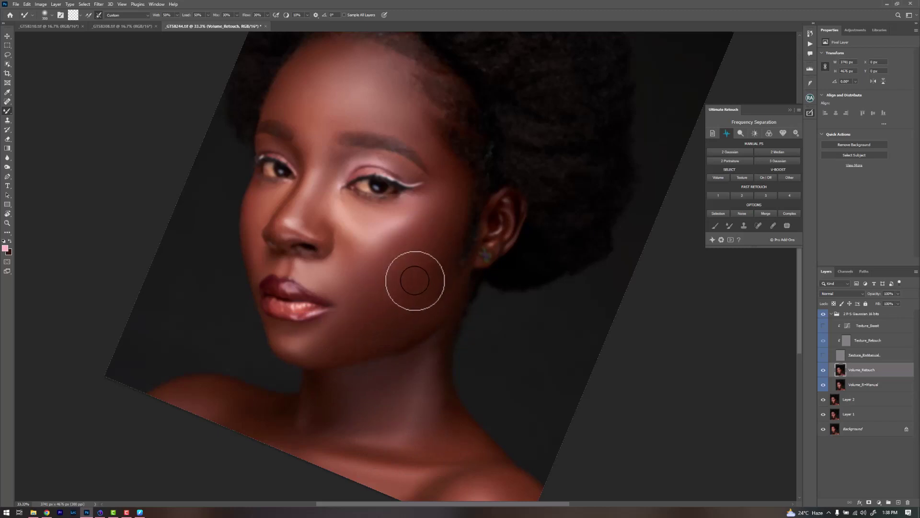
pyautogui.press(']')
pyautogui.press(']')
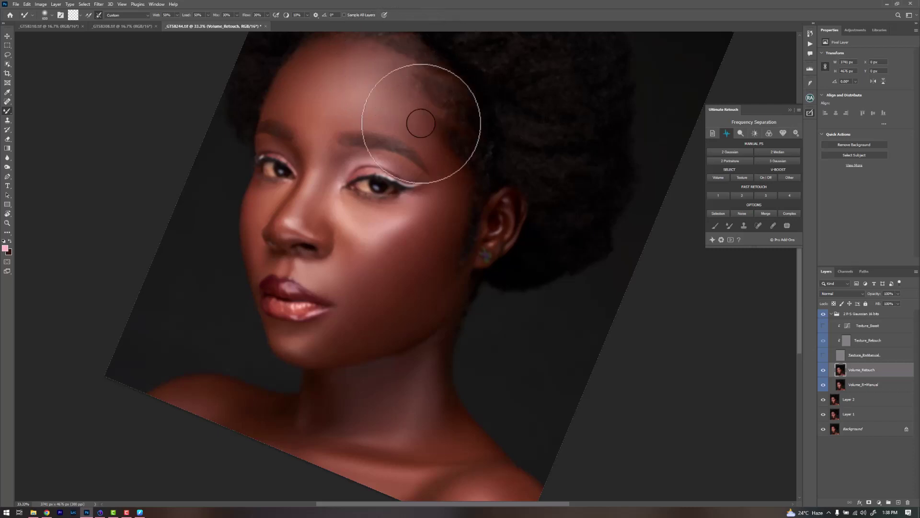
# - Reset the canvas rotation with the texture layers shown, and compare the portrait with and without the frequency separation group
pyautogui.press('r')
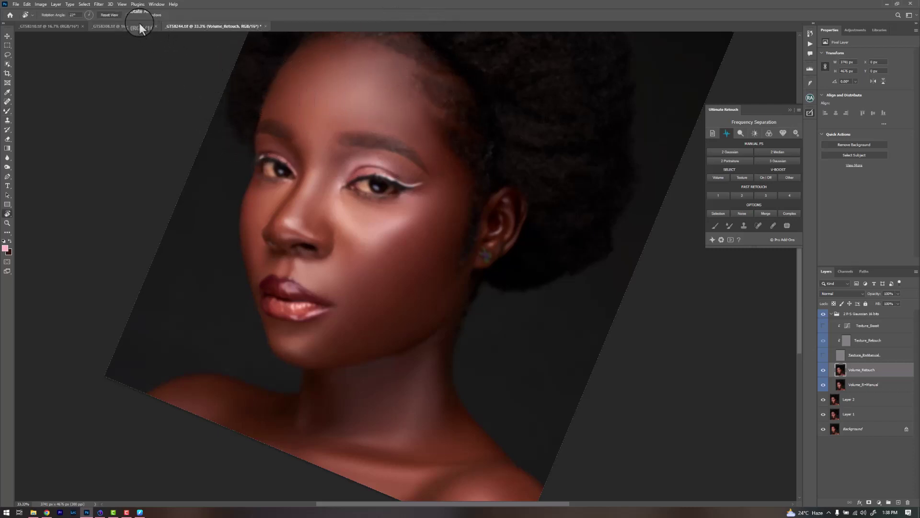
pyautogui.click(128, 15)
pyautogui.click(113, 18)
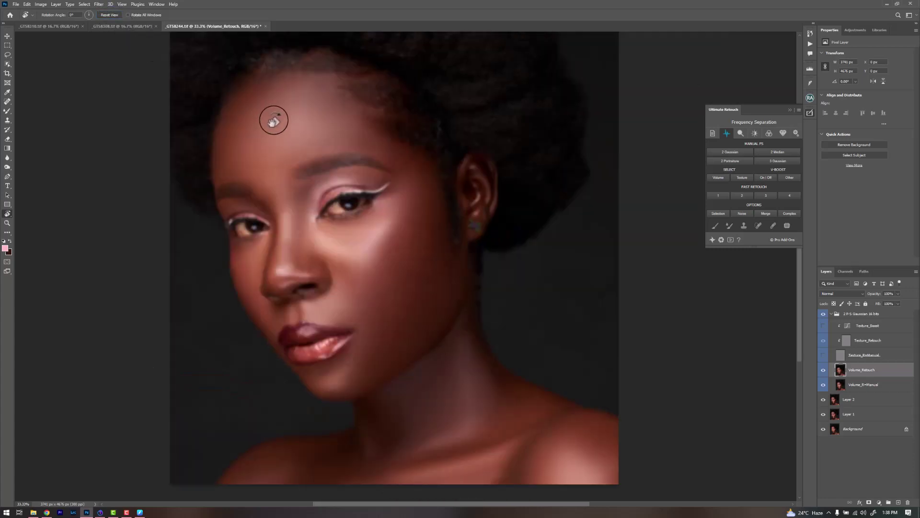
pyautogui.hotkey('ctrl', '-')
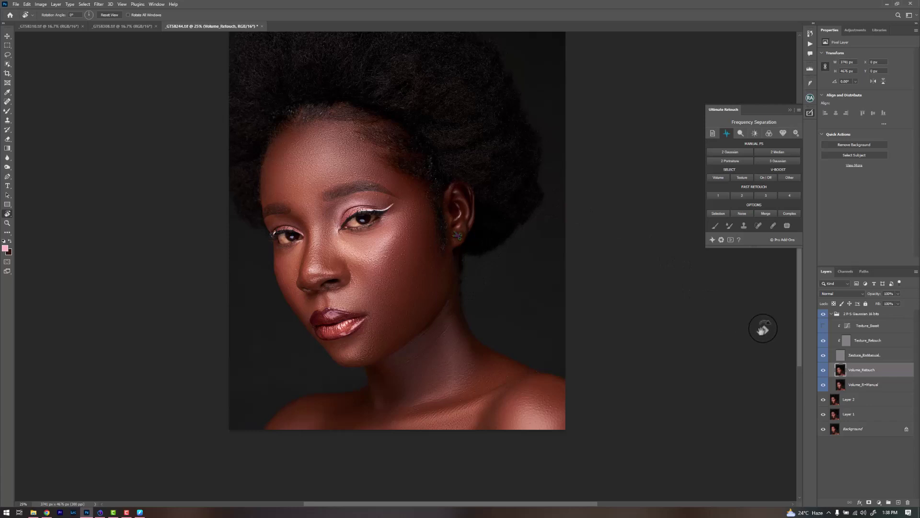
pyautogui.click(824, 315)
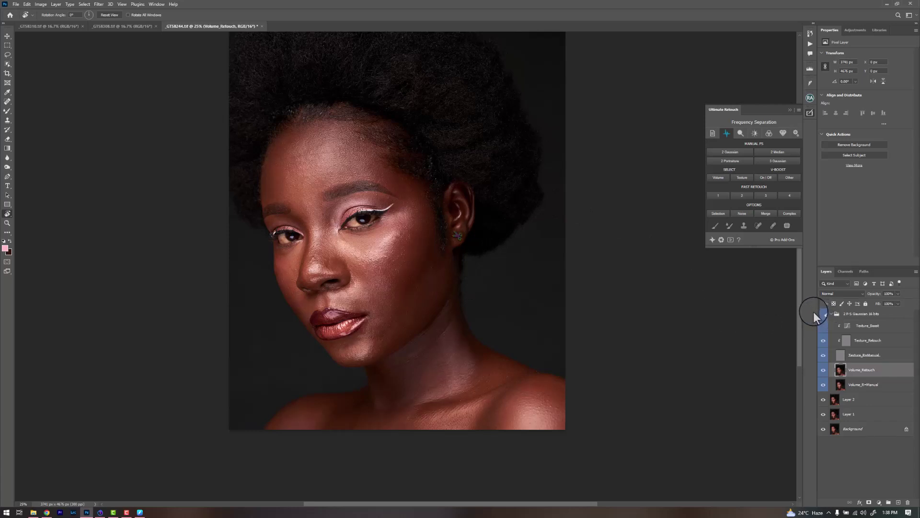
pyautogui.click(815, 311)
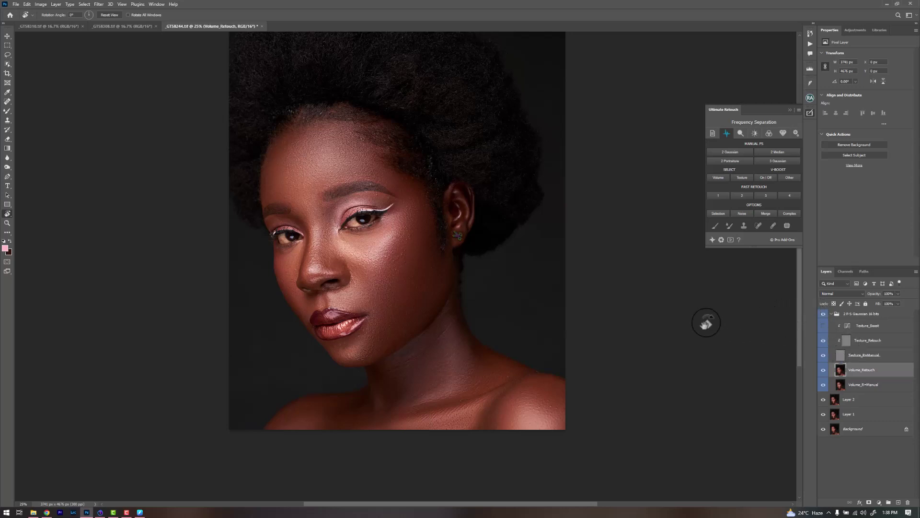
# - Clone clean skin texture over the rough spots on the chin and cheek on the Texture_Retouch layer with the Clone Stamp
pyautogui.hotkey('ctrl', '+')
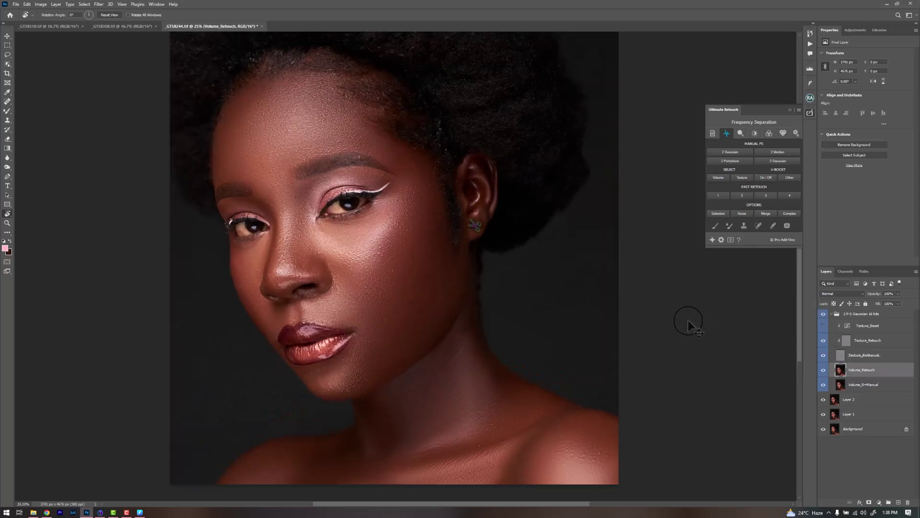
pyautogui.hotkey('ctrl', '+')
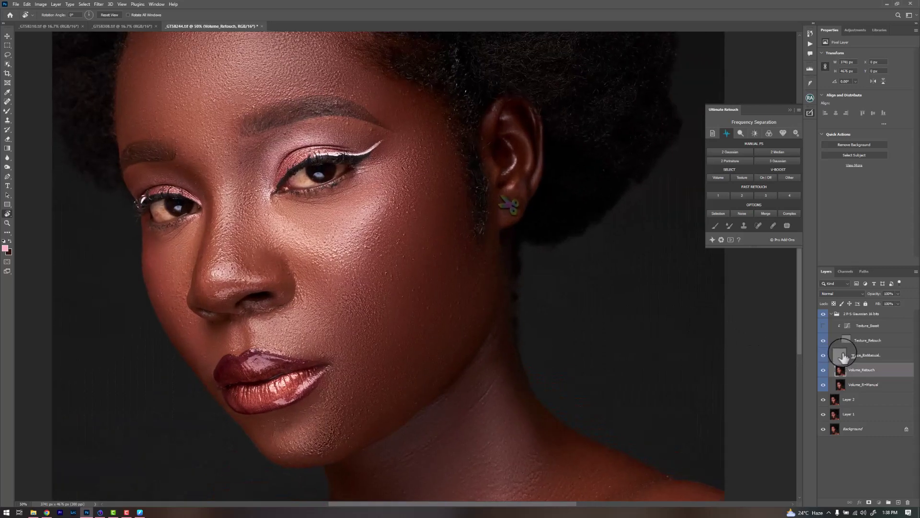
pyautogui.click(843, 354)
pyautogui.click(846, 340)
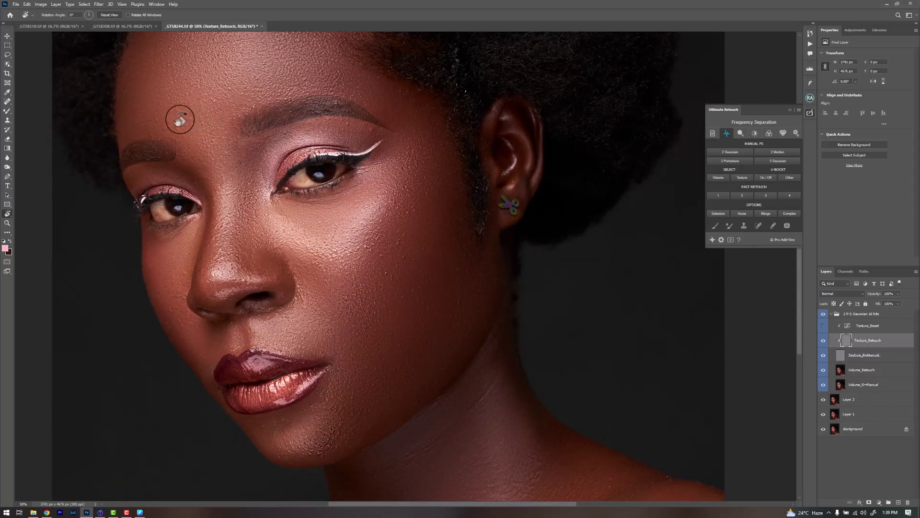
pyautogui.press('s')
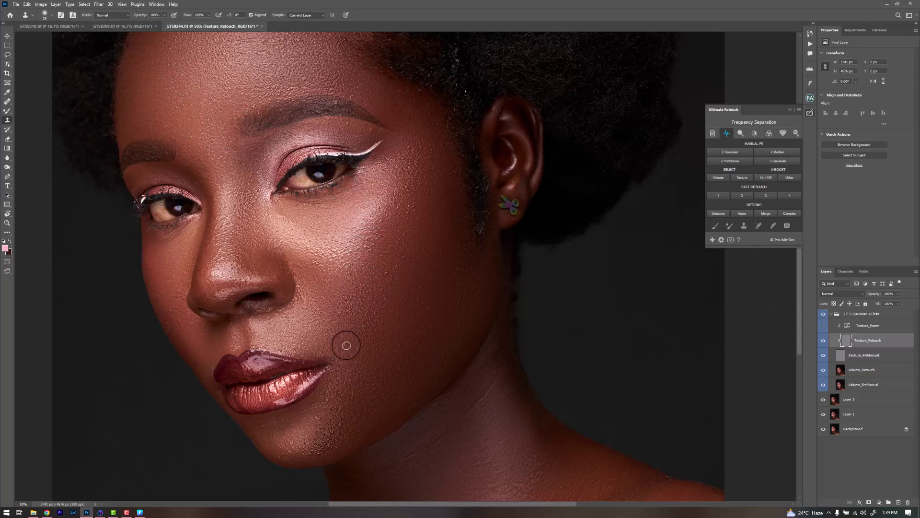
pyautogui.keyDown('alt'); pyautogui.click(267, 434); pyautogui.keyUp('alt')
pyautogui.moveTo(335, 440); pyautogui.dragTo(336, 434)
pyautogui.click(389, 196)
# - Clone even skin texture over the uneven spots on the forehead with the Clone Stamp
pyautogui.moveTo(263, 242); pyautogui.dragTo(284, 301)
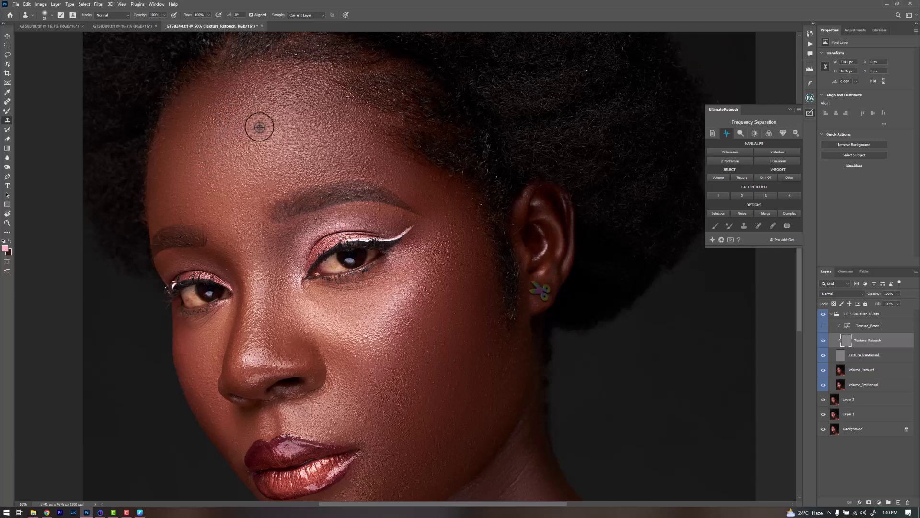
pyautogui.keyDown('alt'); pyautogui.click(208, 144); pyautogui.keyUp('alt')
pyautogui.click(264, 130)
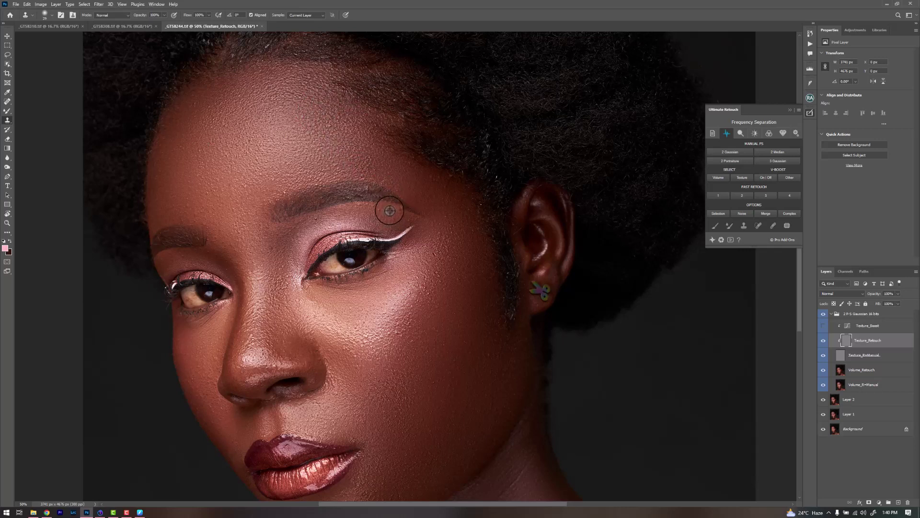
pyautogui.hotkey('ctrl', '-')
pyautogui.hotkey('ctrl', '-')
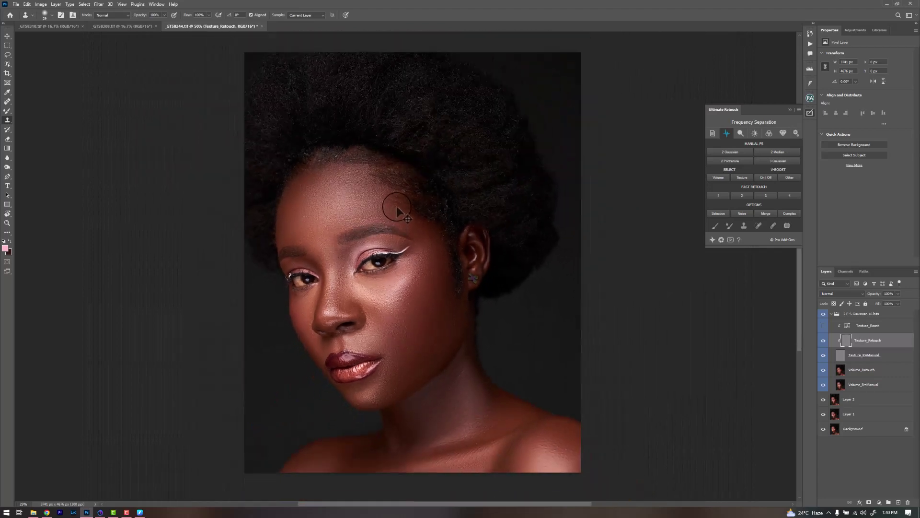
pyautogui.hotkey('ctrl', '-')
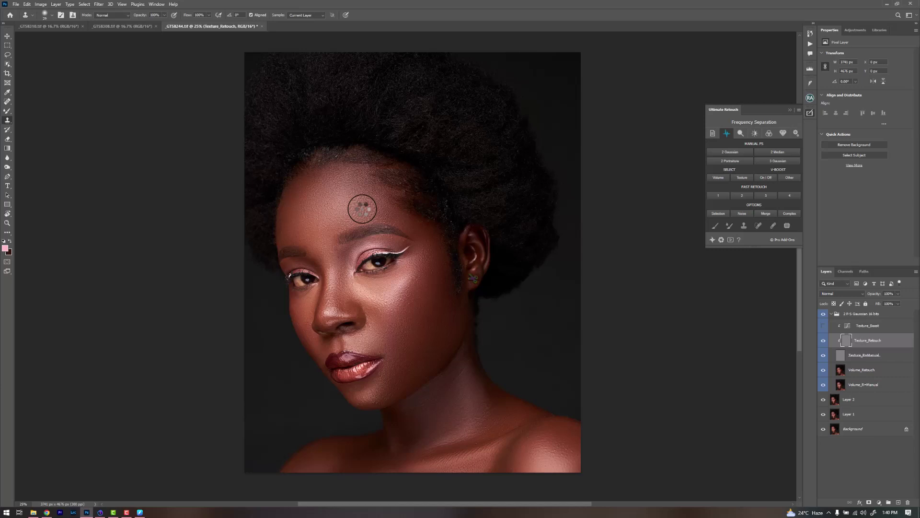
# - Blend the skin tones beside the nose and above the upper lip on the Volume_Retouch layer with a smaller Mixer Brush
pyautogui.click(844, 369)
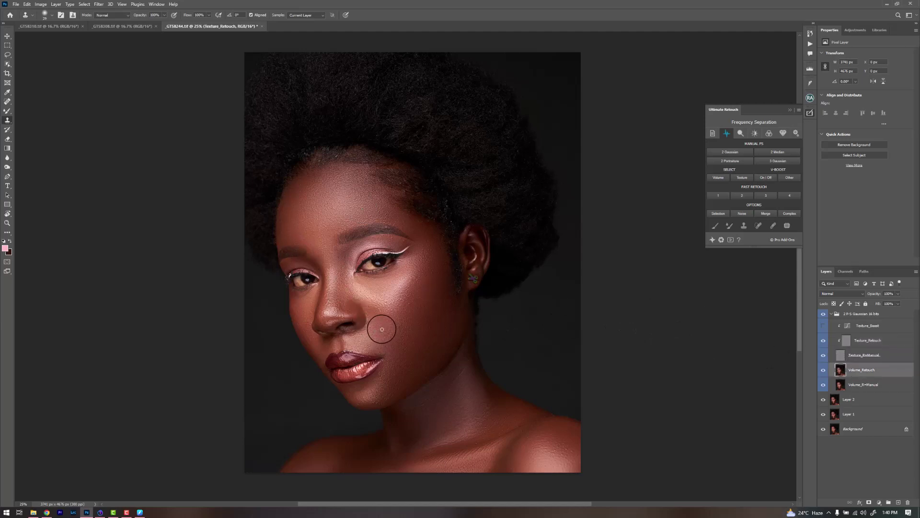
pyautogui.press('b')
pyautogui.press('5')
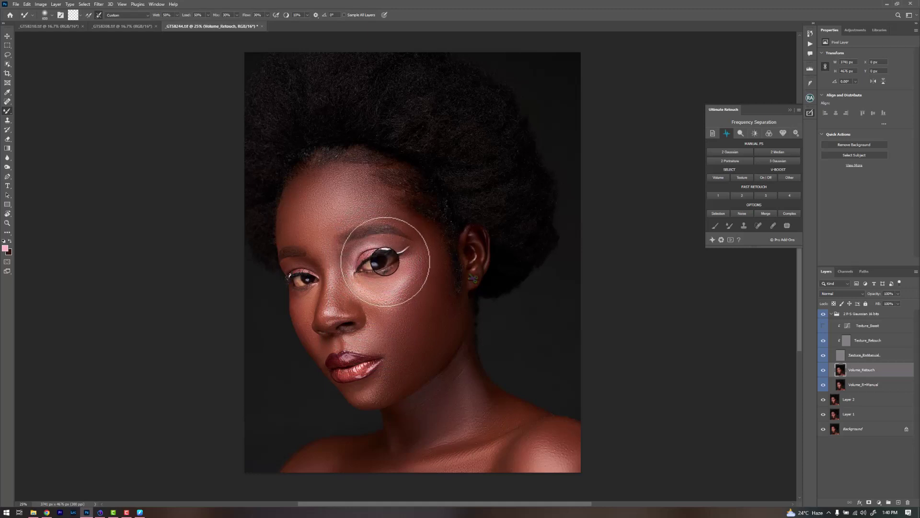
pyautogui.press('[')
pyautogui.press('[')
pyautogui.press('[')
pyautogui.press('[')
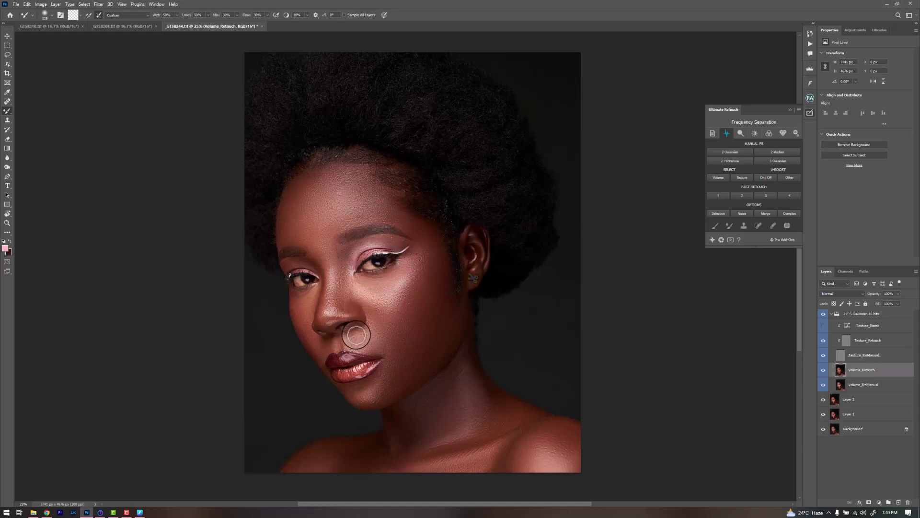
pyautogui.press('[')
pyautogui.press('[')
pyautogui.press('[')
pyautogui.press('[')
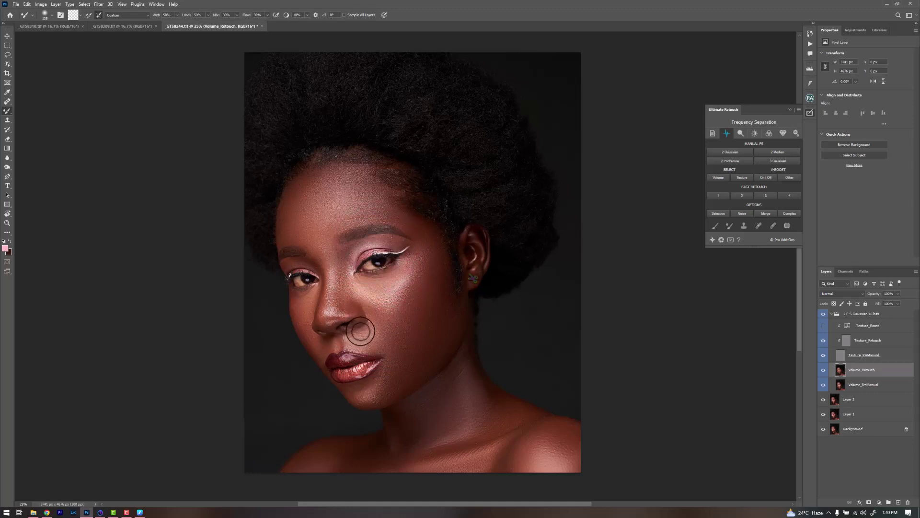
pyautogui.moveTo(366, 330)
pyautogui.mouseDown()
pyautogui.moveTo(371, 323)
pyautogui.moveTo(323, 346)
pyautogui.mouseUp()
pyautogui.press('[')
pyautogui.press('[')
pyautogui.press('[')
pyautogui.press('[')
pyautogui.press(']')
pyautogui.press(']')
pyautogui.press(']')
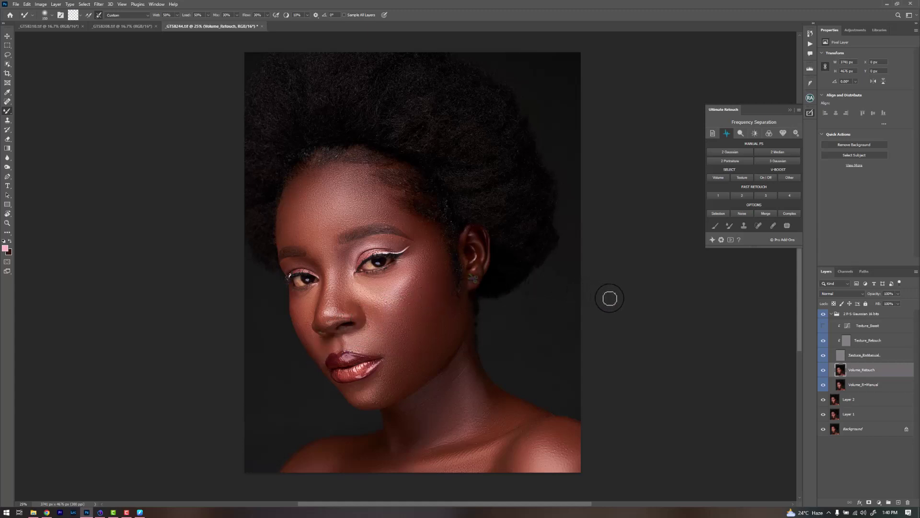
# - Smooth the skin tones under the eyes and around the upper eyelid on the Volume_Retouch layer with the Mixer Brush
pyautogui.click(831, 314)
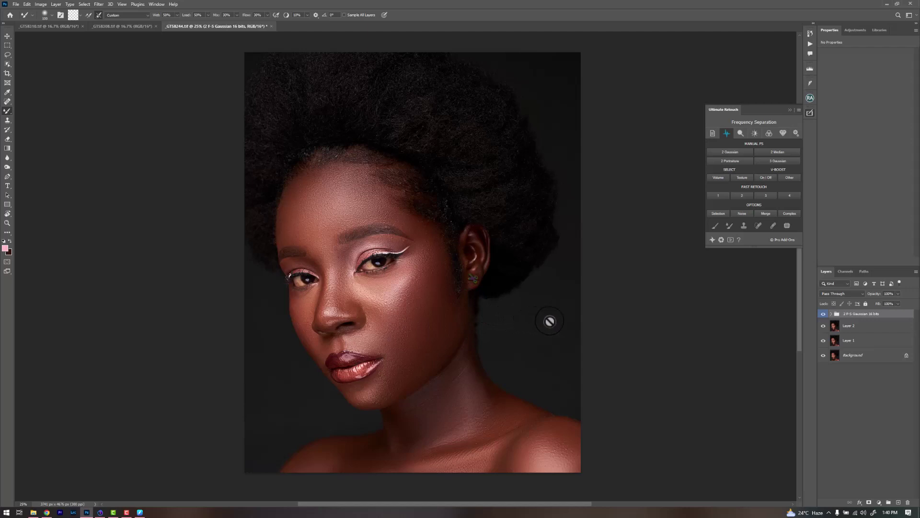
pyautogui.click(831, 313)
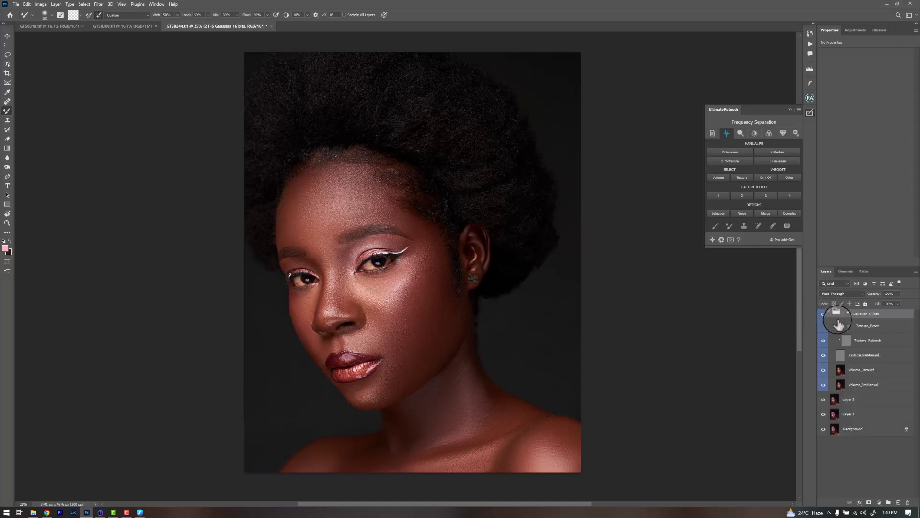
pyautogui.click(844, 370)
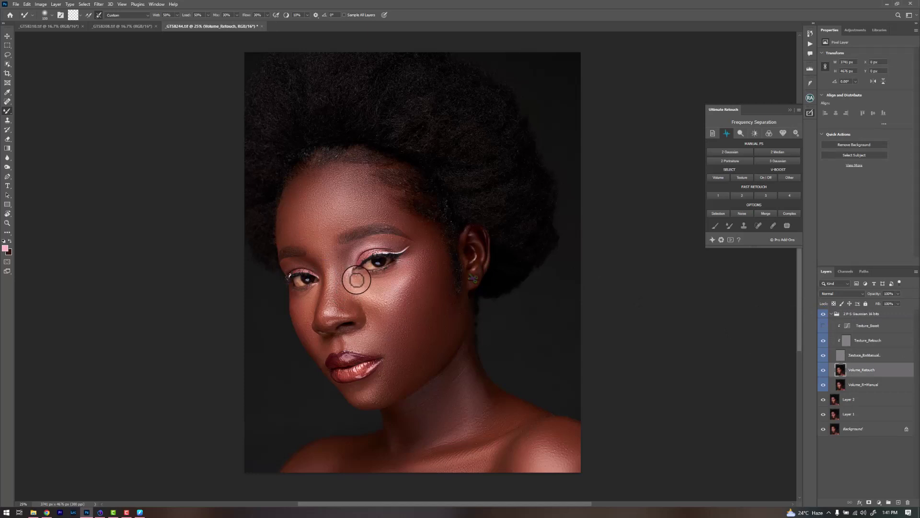
pyautogui.keyDown('alt'); pyautogui.click(367, 277); pyautogui.keyUp('alt')
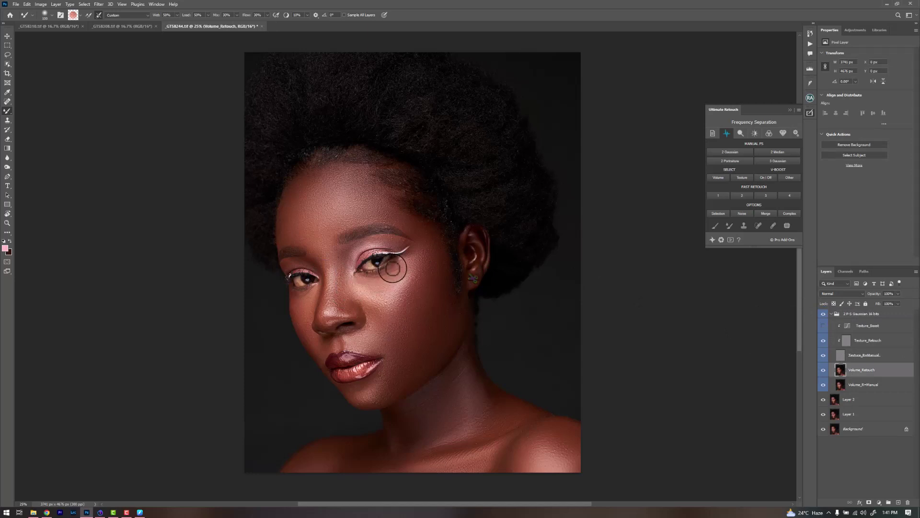
pyautogui.moveTo(392, 268)
pyautogui.mouseDown()
pyautogui.moveTo(408, 250)
pyautogui.moveTo(384, 274)
pyautogui.moveTo(326, 280)
pyautogui.moveTo(299, 296)
pyautogui.moveTo(318, 271)
pyautogui.moveTo(290, 268)
pyautogui.mouseUp()
pyautogui.moveTo(366, 246)
pyautogui.mouseDown()
pyautogui.moveTo(342, 259)
pyautogui.moveTo(403, 242)
pyautogui.moveTo(353, 247)
pyautogui.mouseUp()
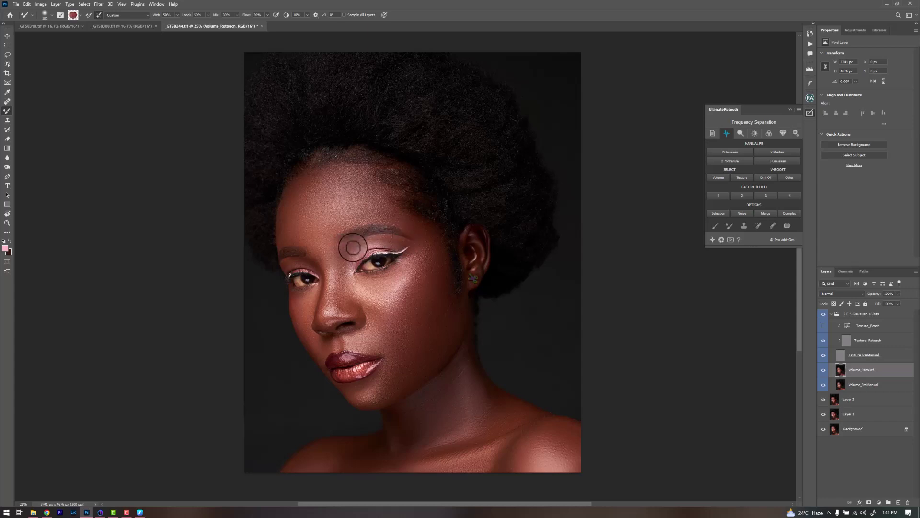
# - Clone skin texture near the outer end of the eyebrow on the Texture_Retouch layer with the Clone Stamp
pyautogui.click(846, 340)
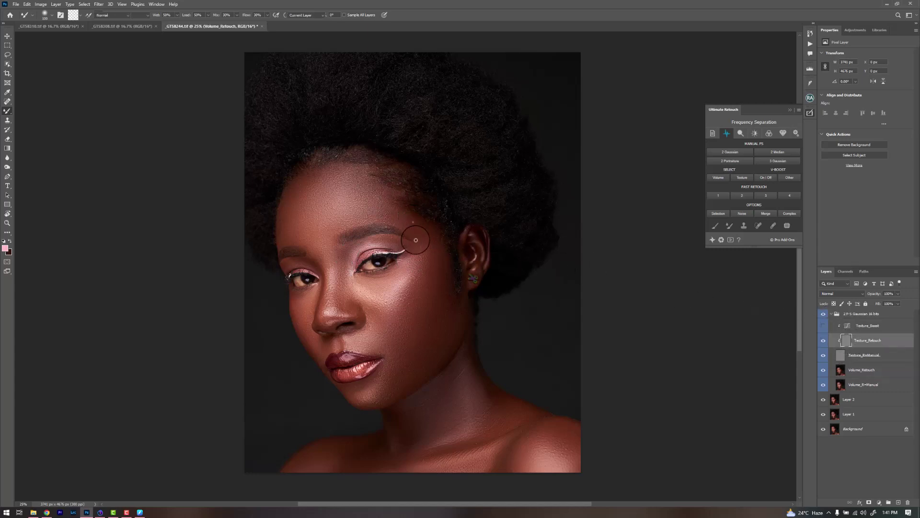
pyautogui.press('s')
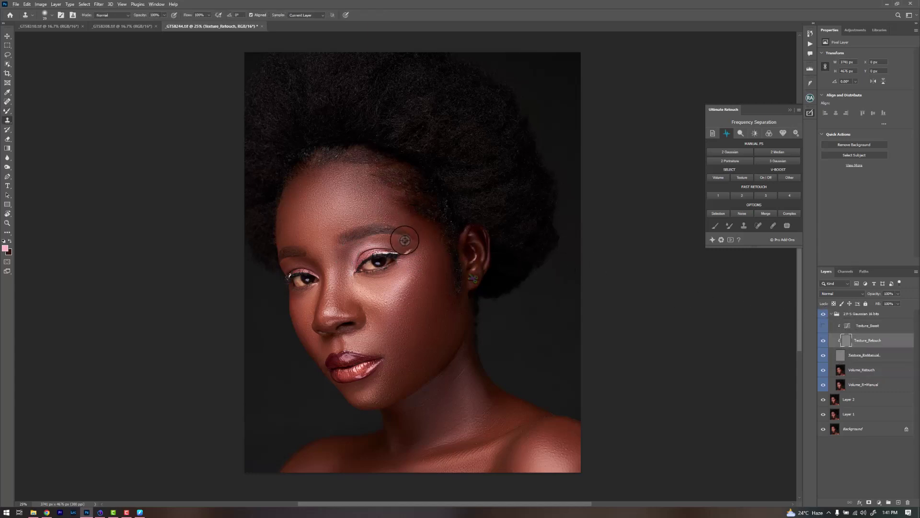